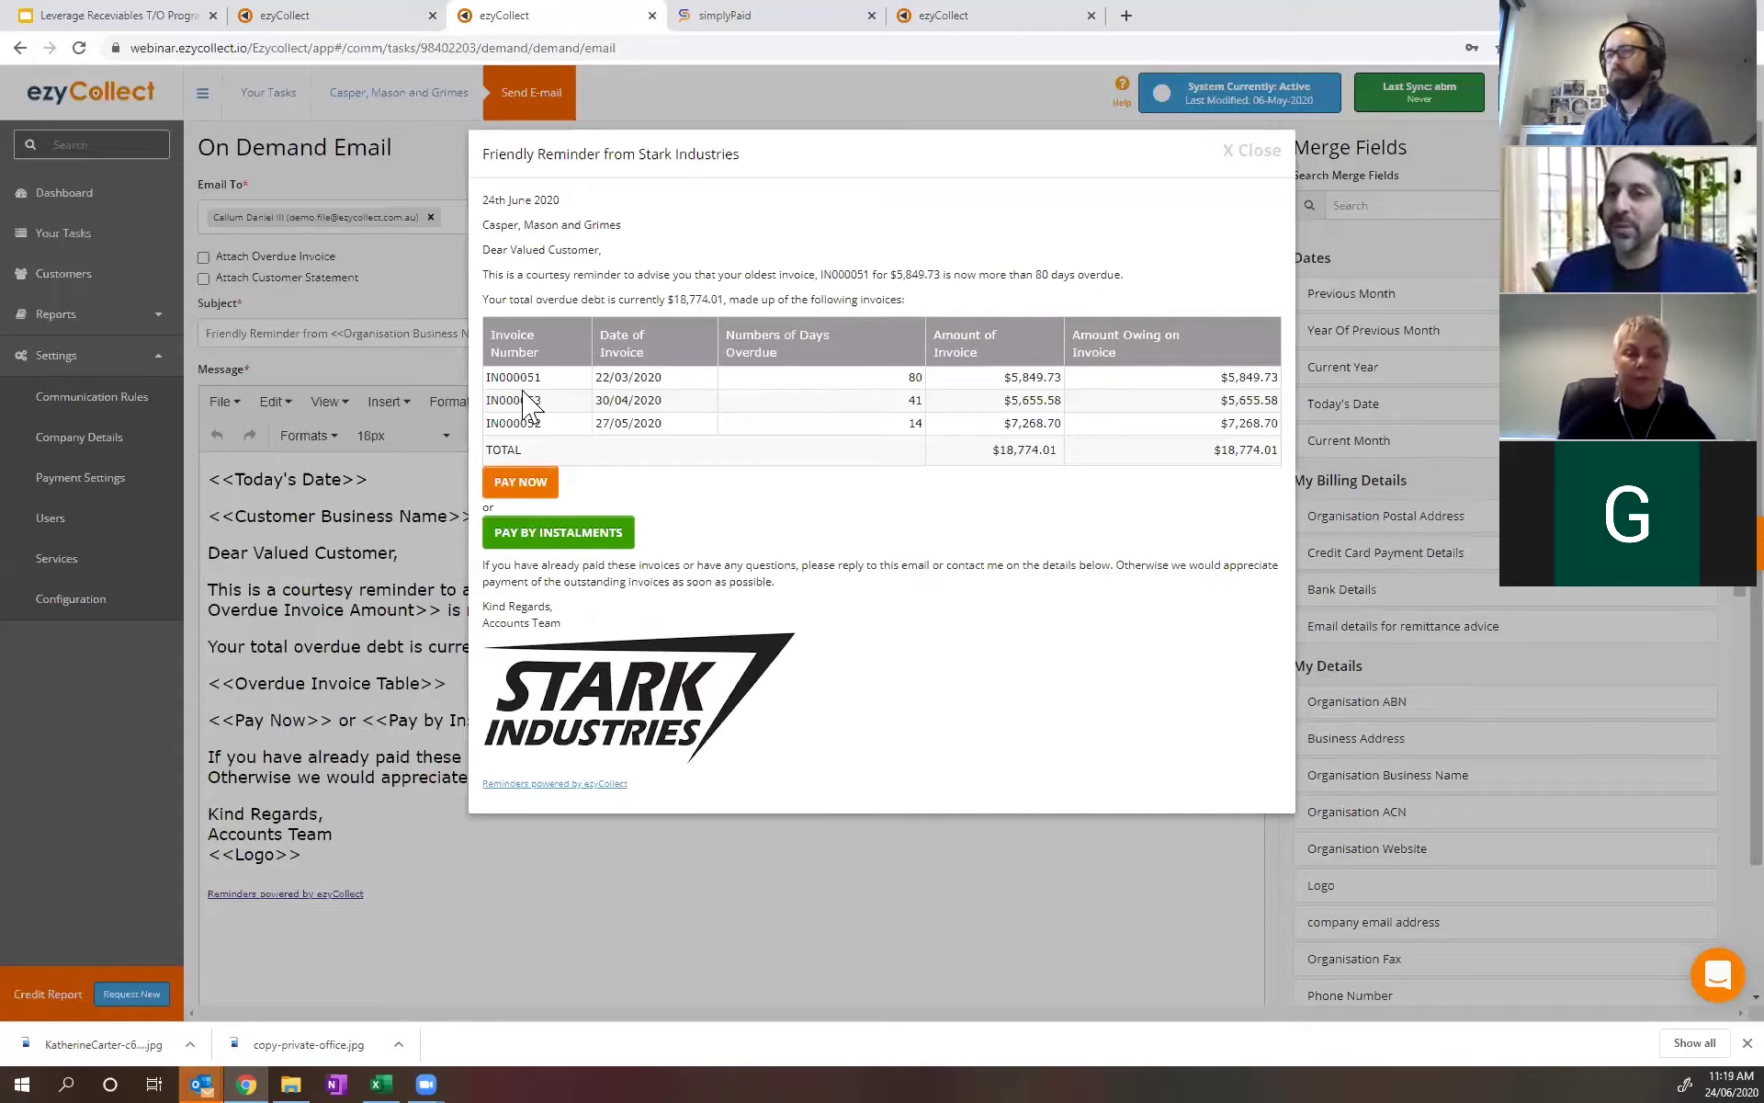
Leave the second follow-up editor and review the communication rules from the new invoice notice to the thank you payment message.
key("ctrl+shift+Tab")
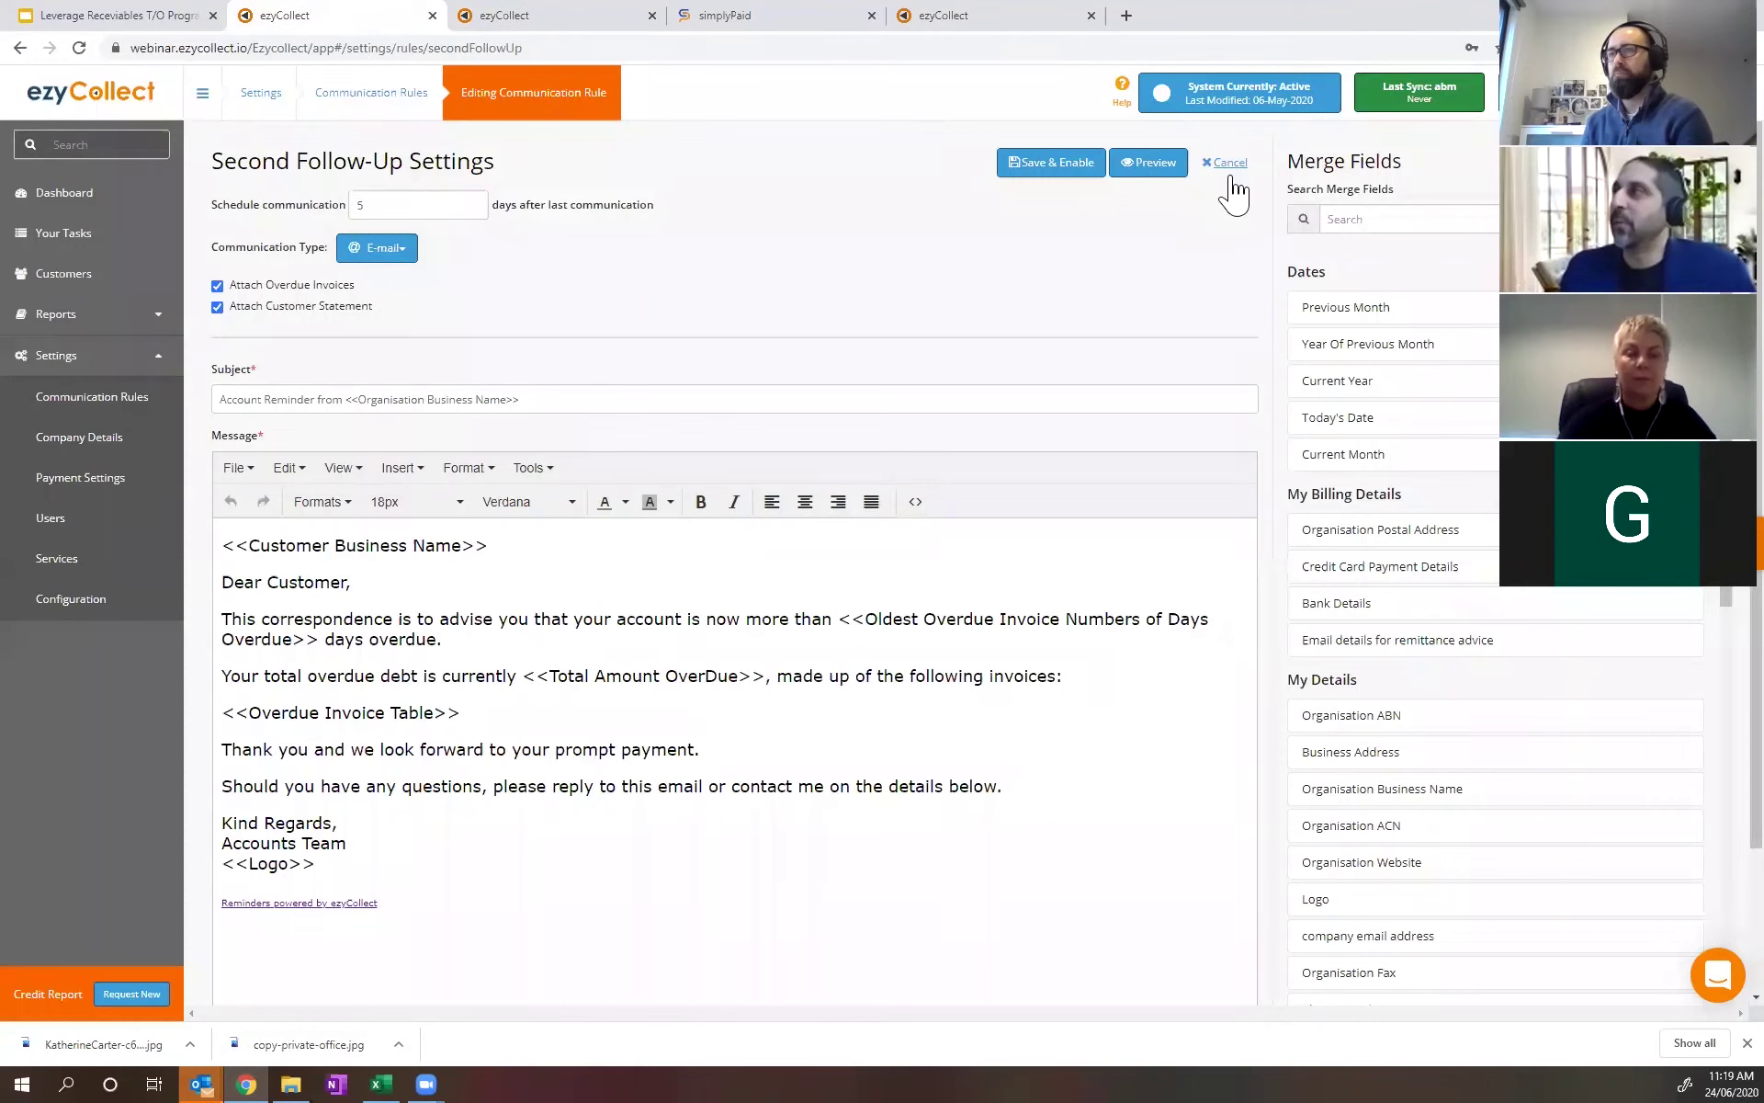
key("alt+Left")
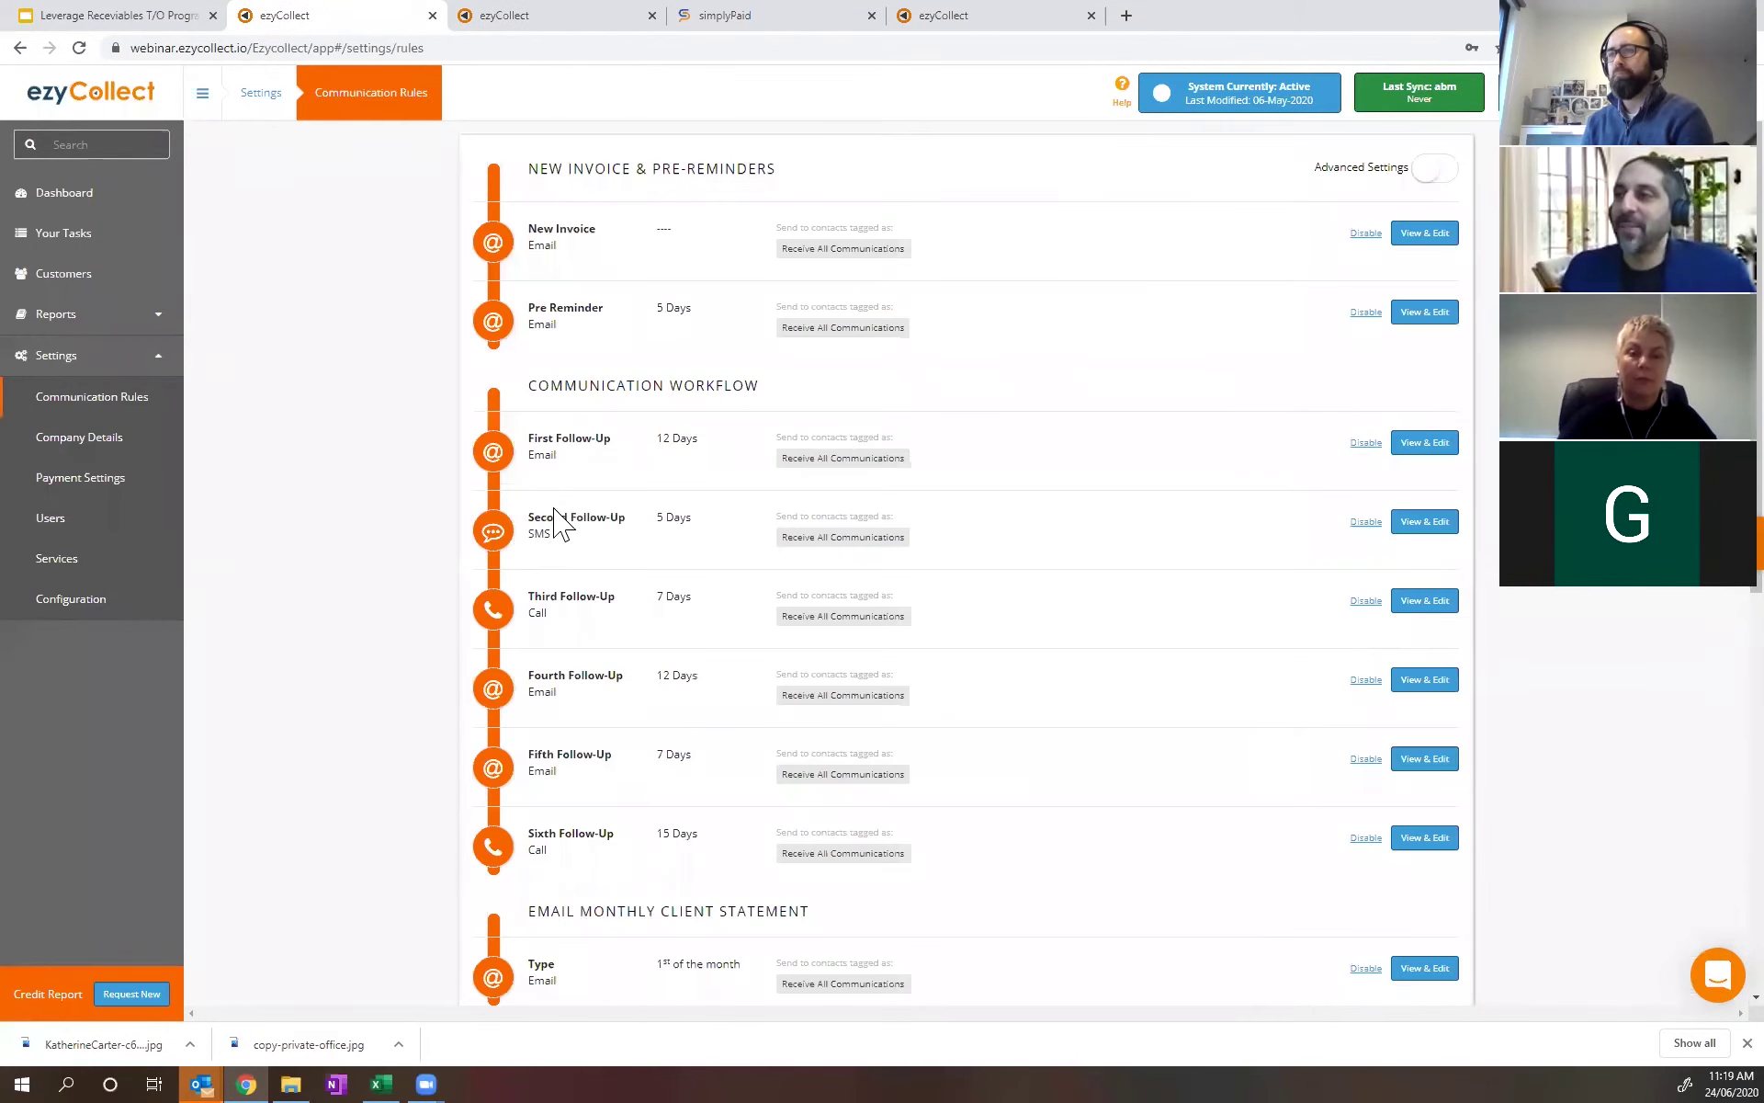
scroll(586, 767, "down", 3)
scroll(597, 825, "down", 1)
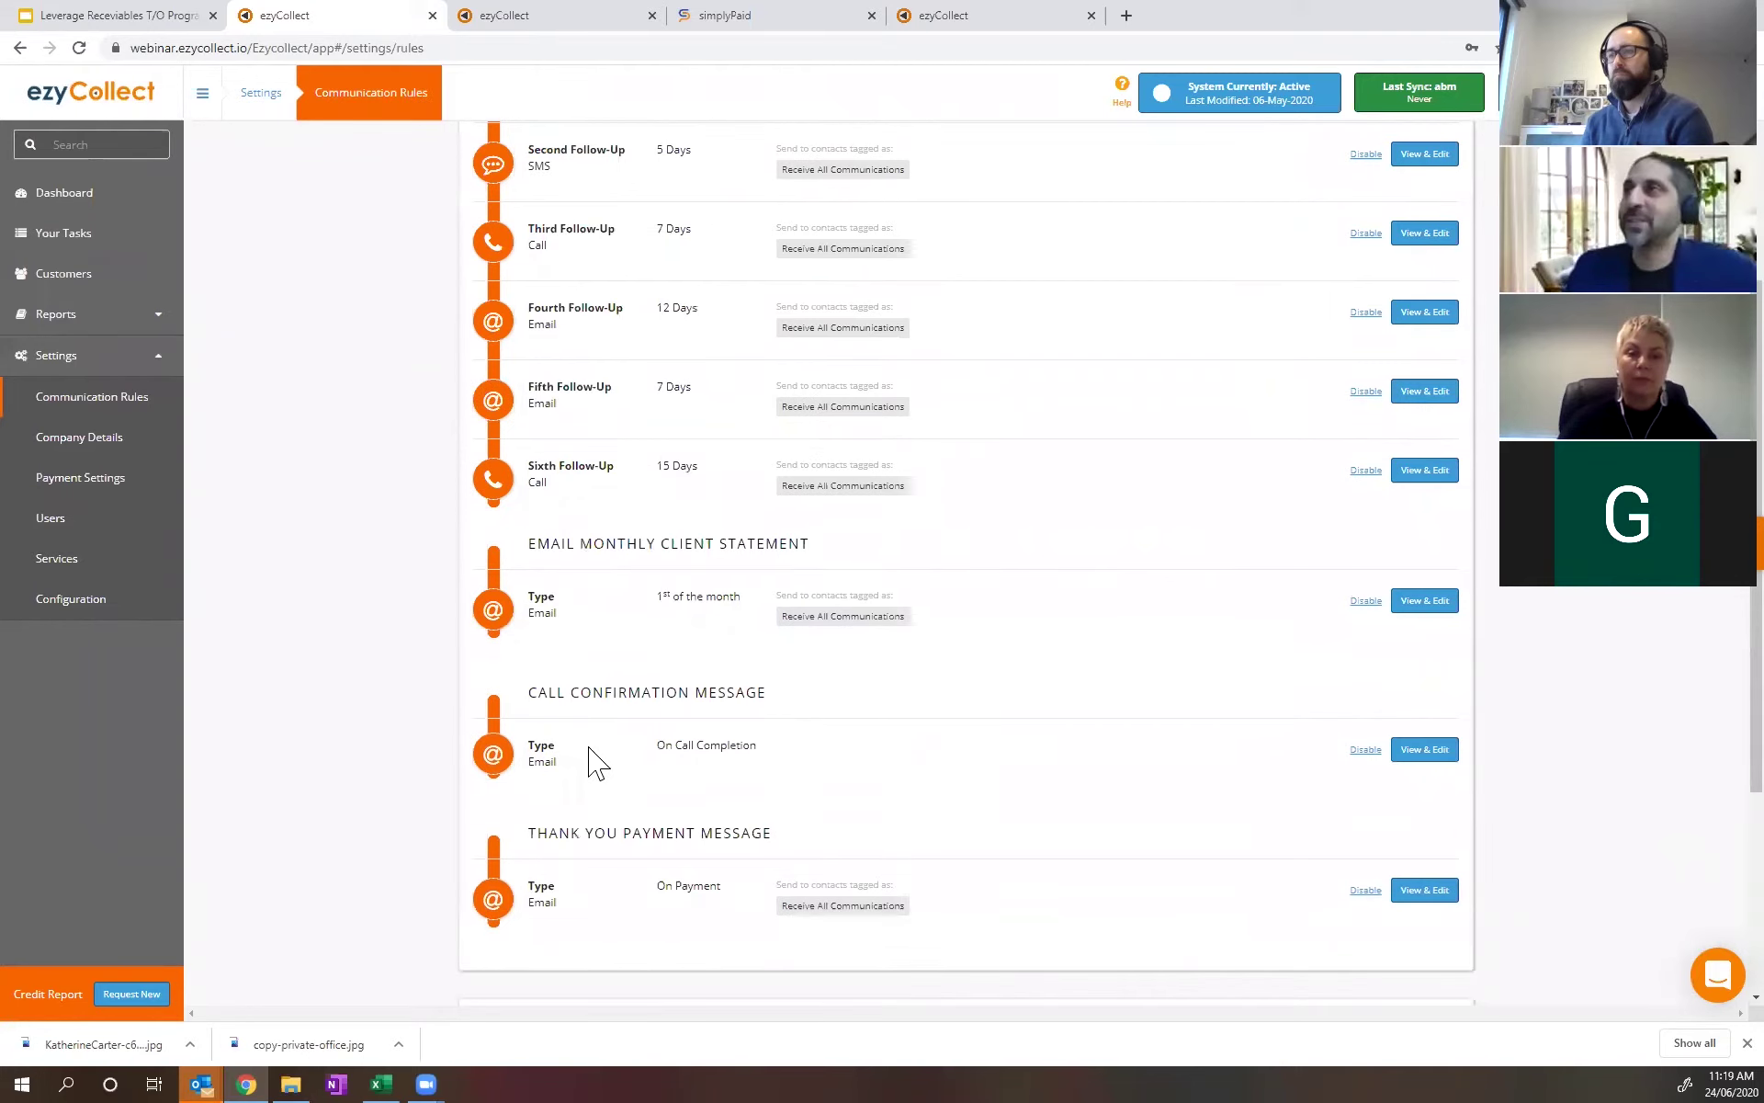
scroll(527, 455, "up", 4)
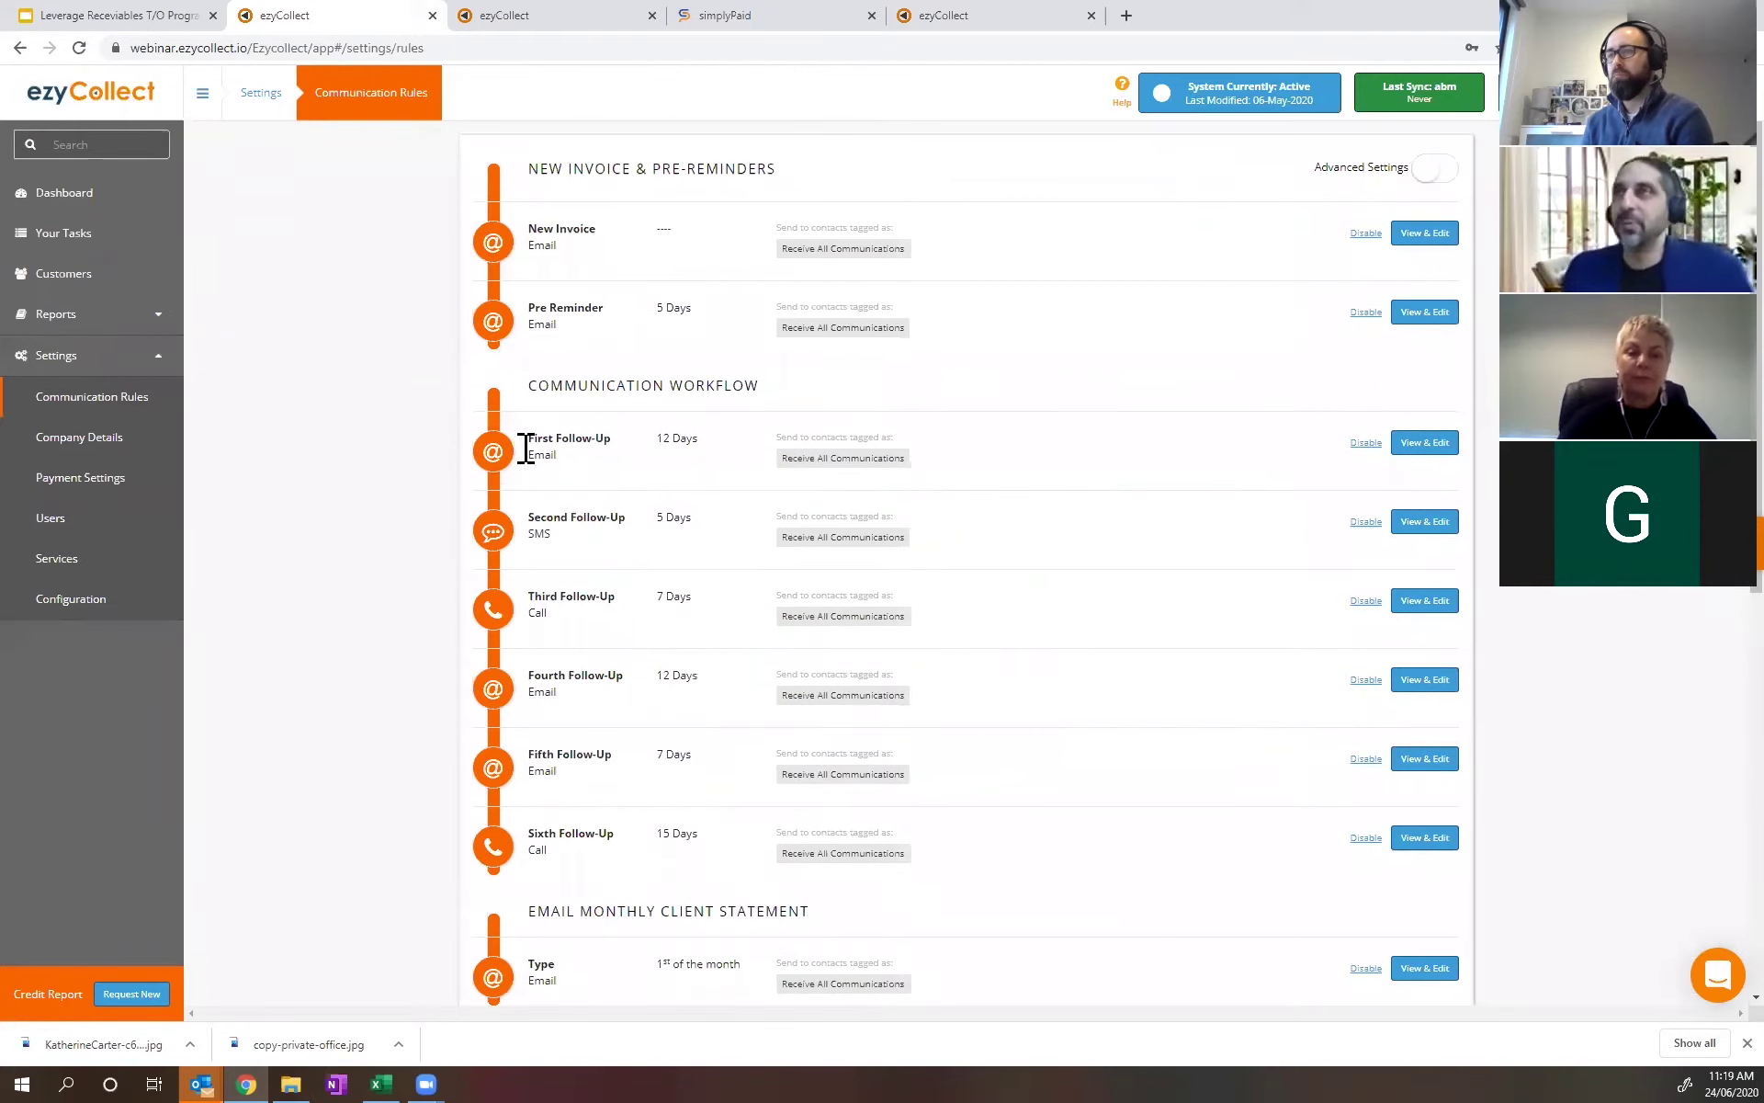
left_click_drag(526, 449, 590, 533)
scroll(581, 643, "down", 2)
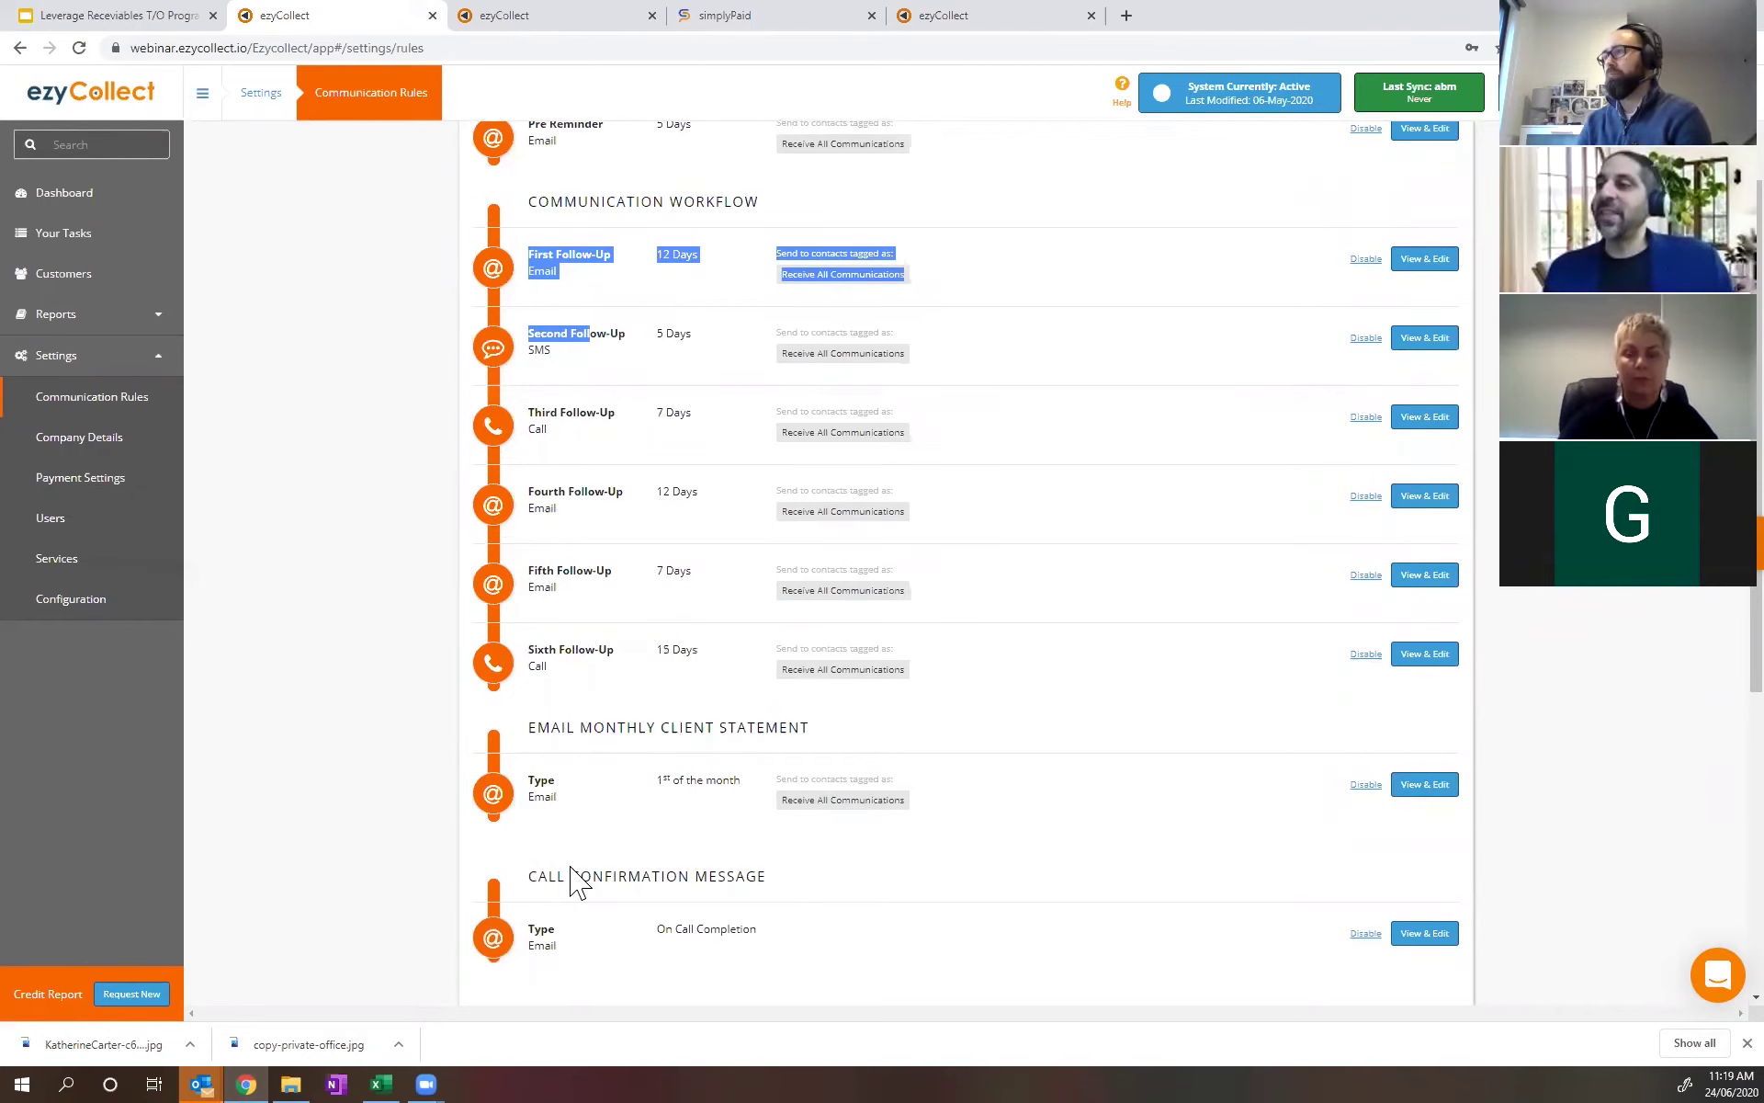
scroll(575, 880, "down", 3)
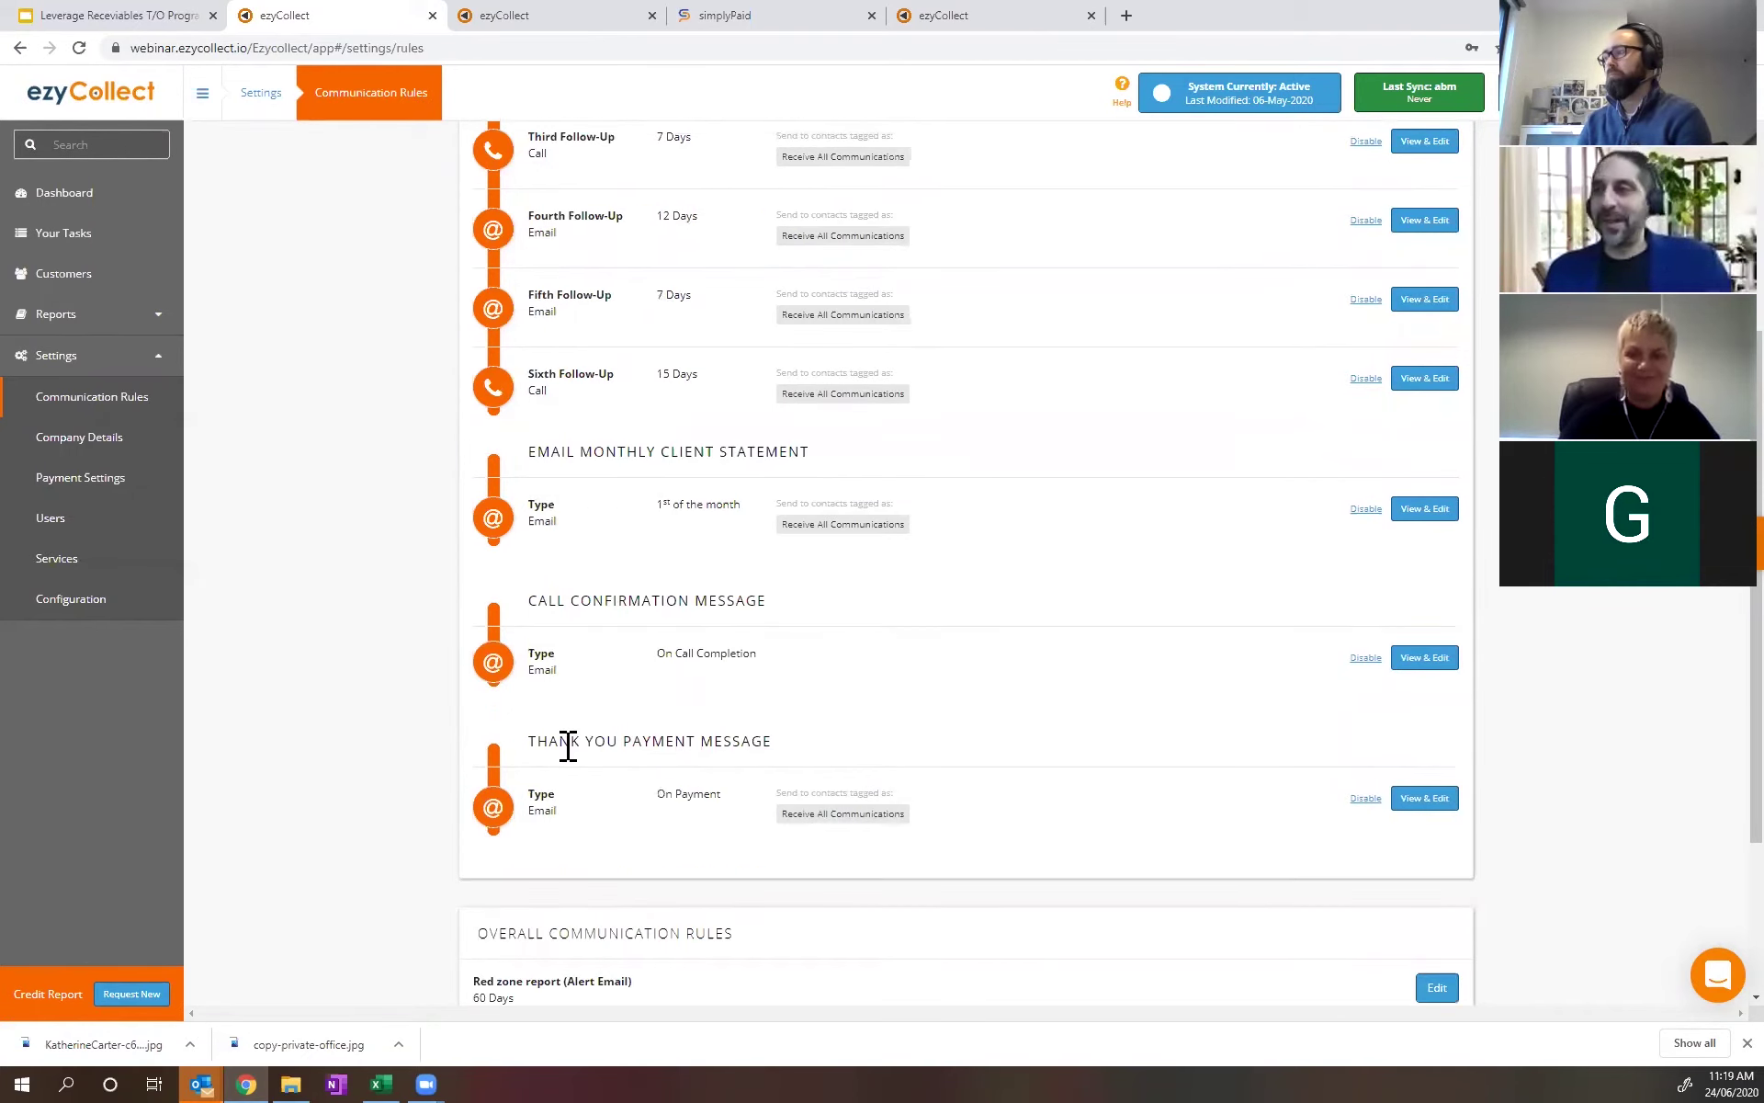
triple_click(568, 747)
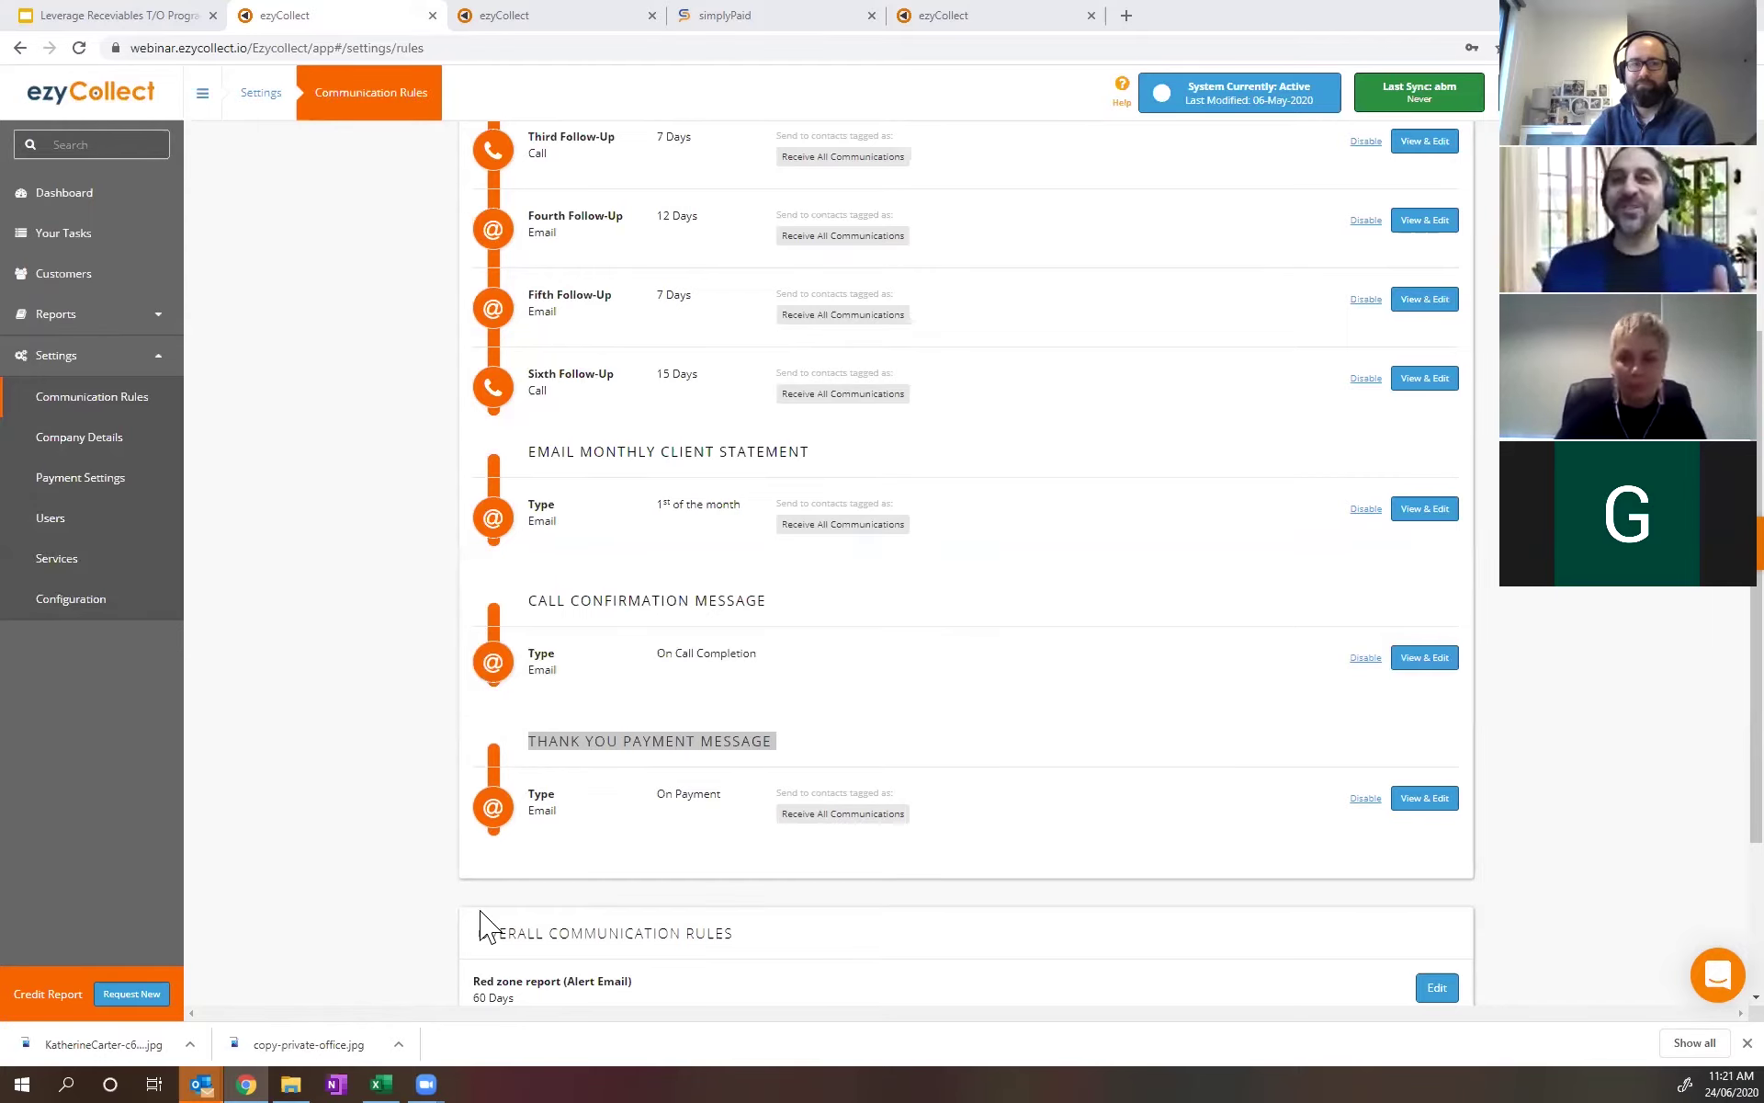
Examine the third follow-up's Call type in the communication workflow and the remaining rules below it.
scroll(453, 891, "up", 5)
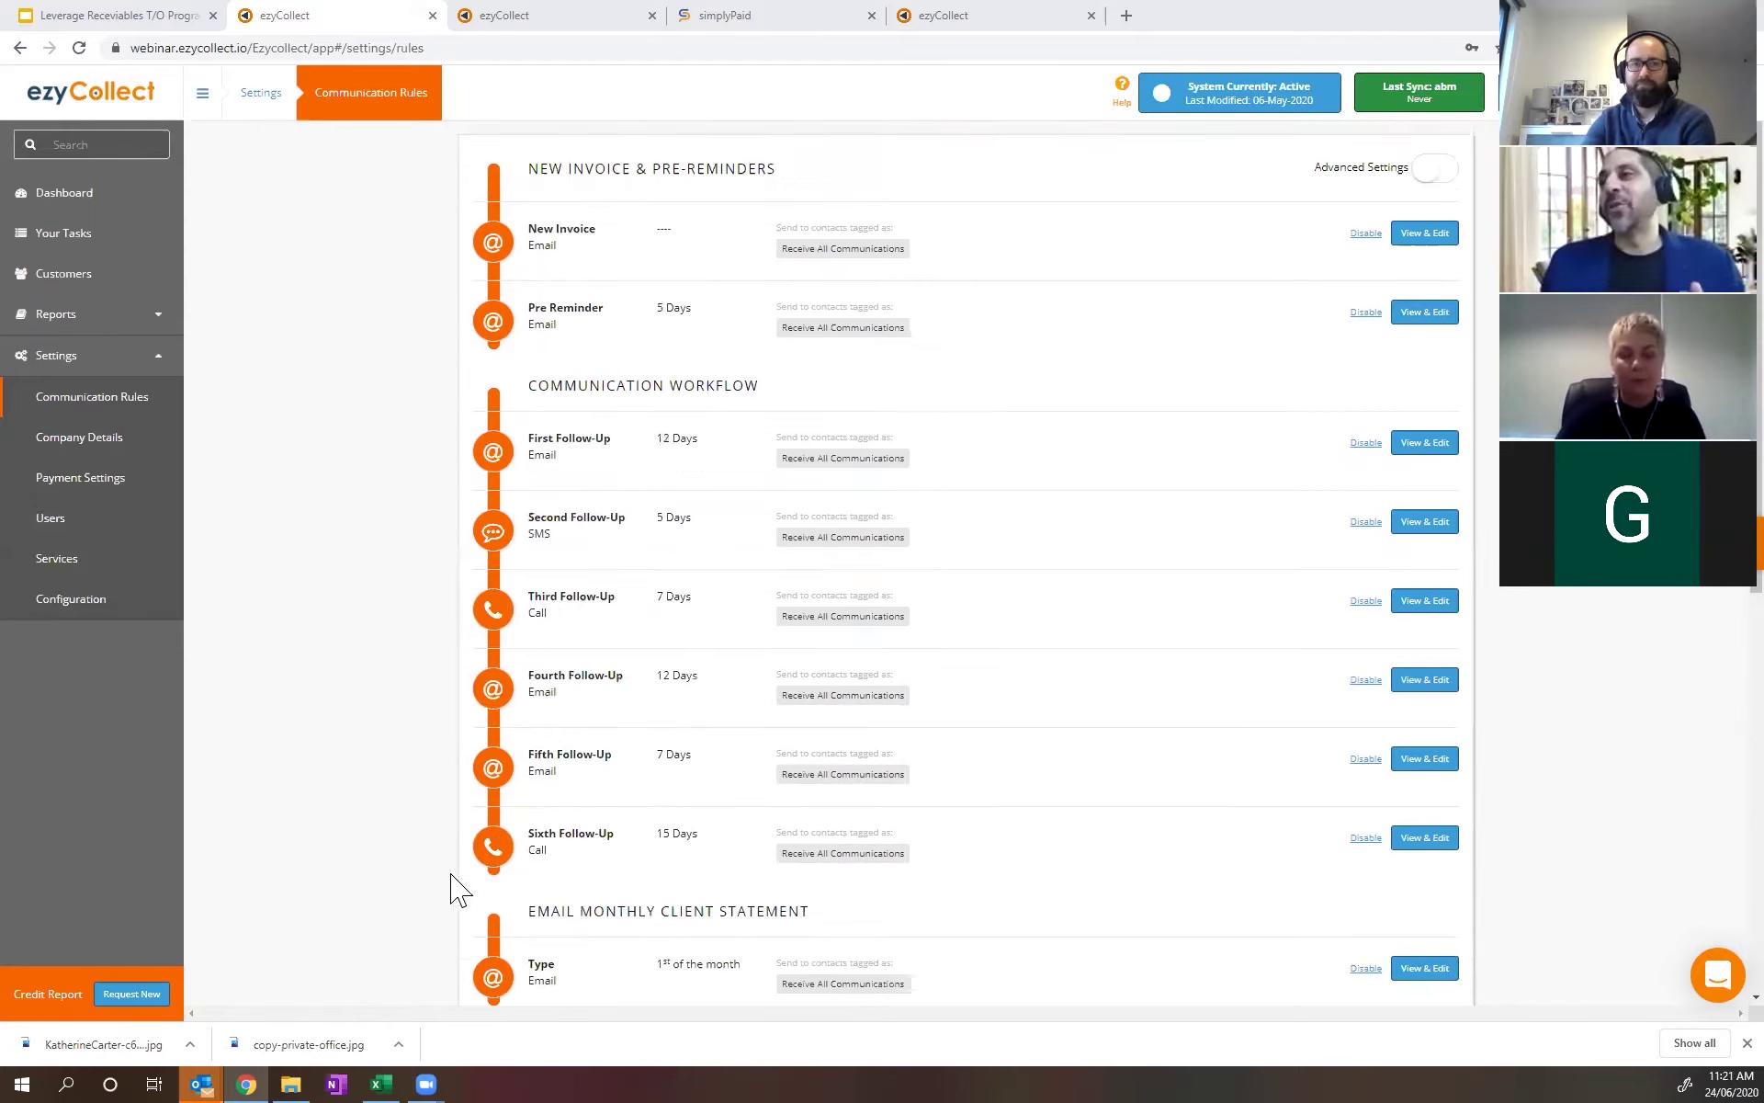
double_click(549, 621)
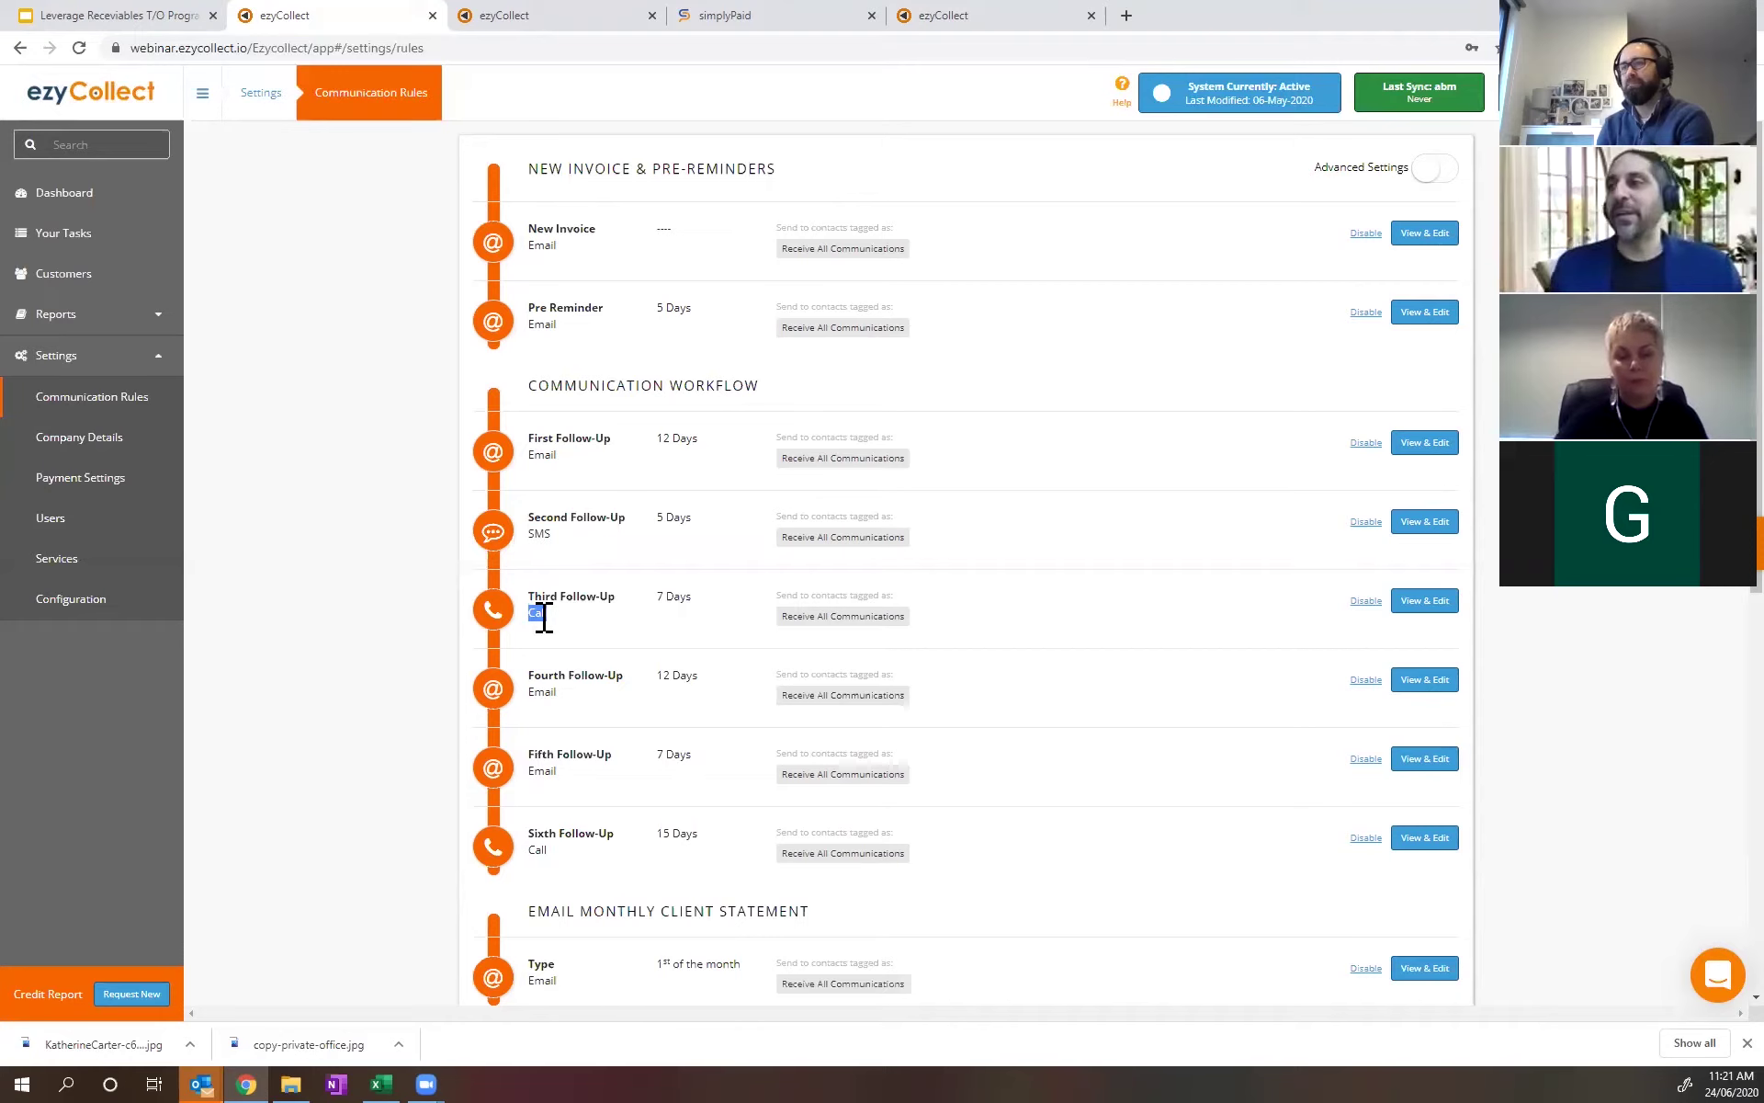
scroll(575, 886, "down", 6)
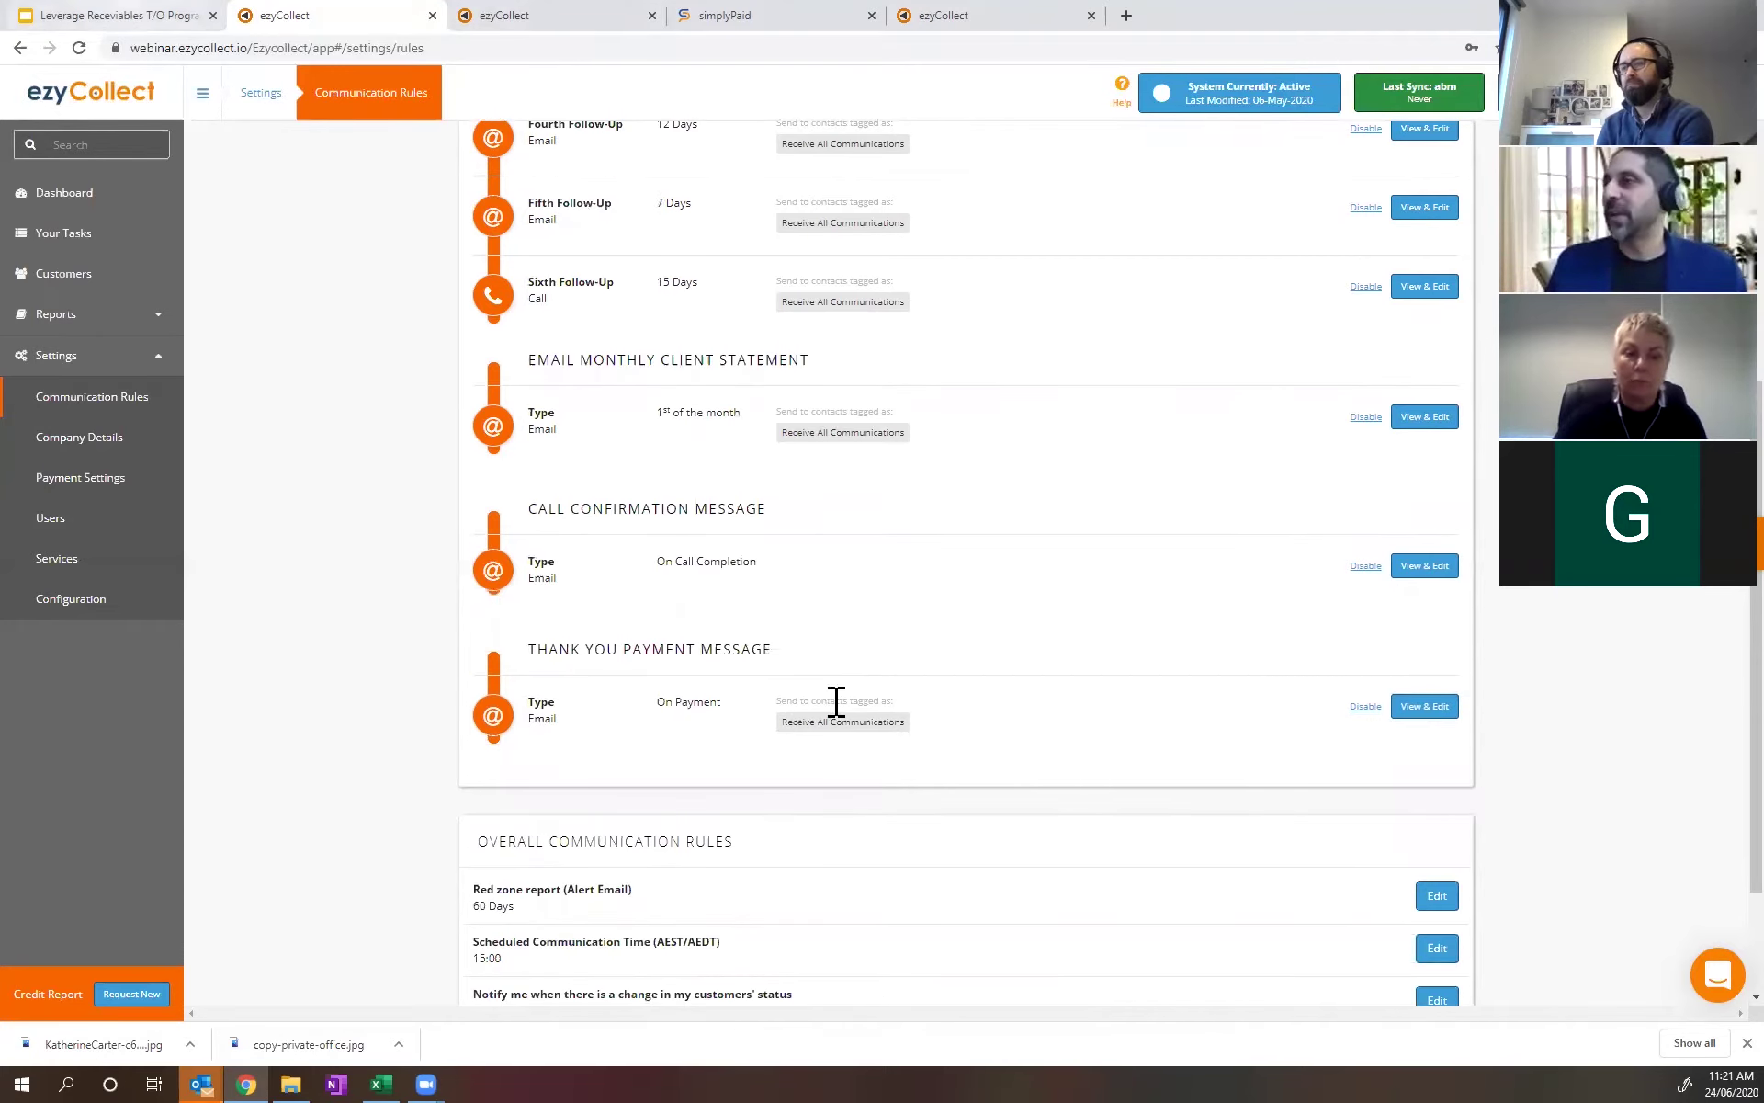
Switch to the Google Slides deck and present the Step 1 Humanised Automation slide, advancing to Step 2 Stats to Chats.
key("ctrl+1")
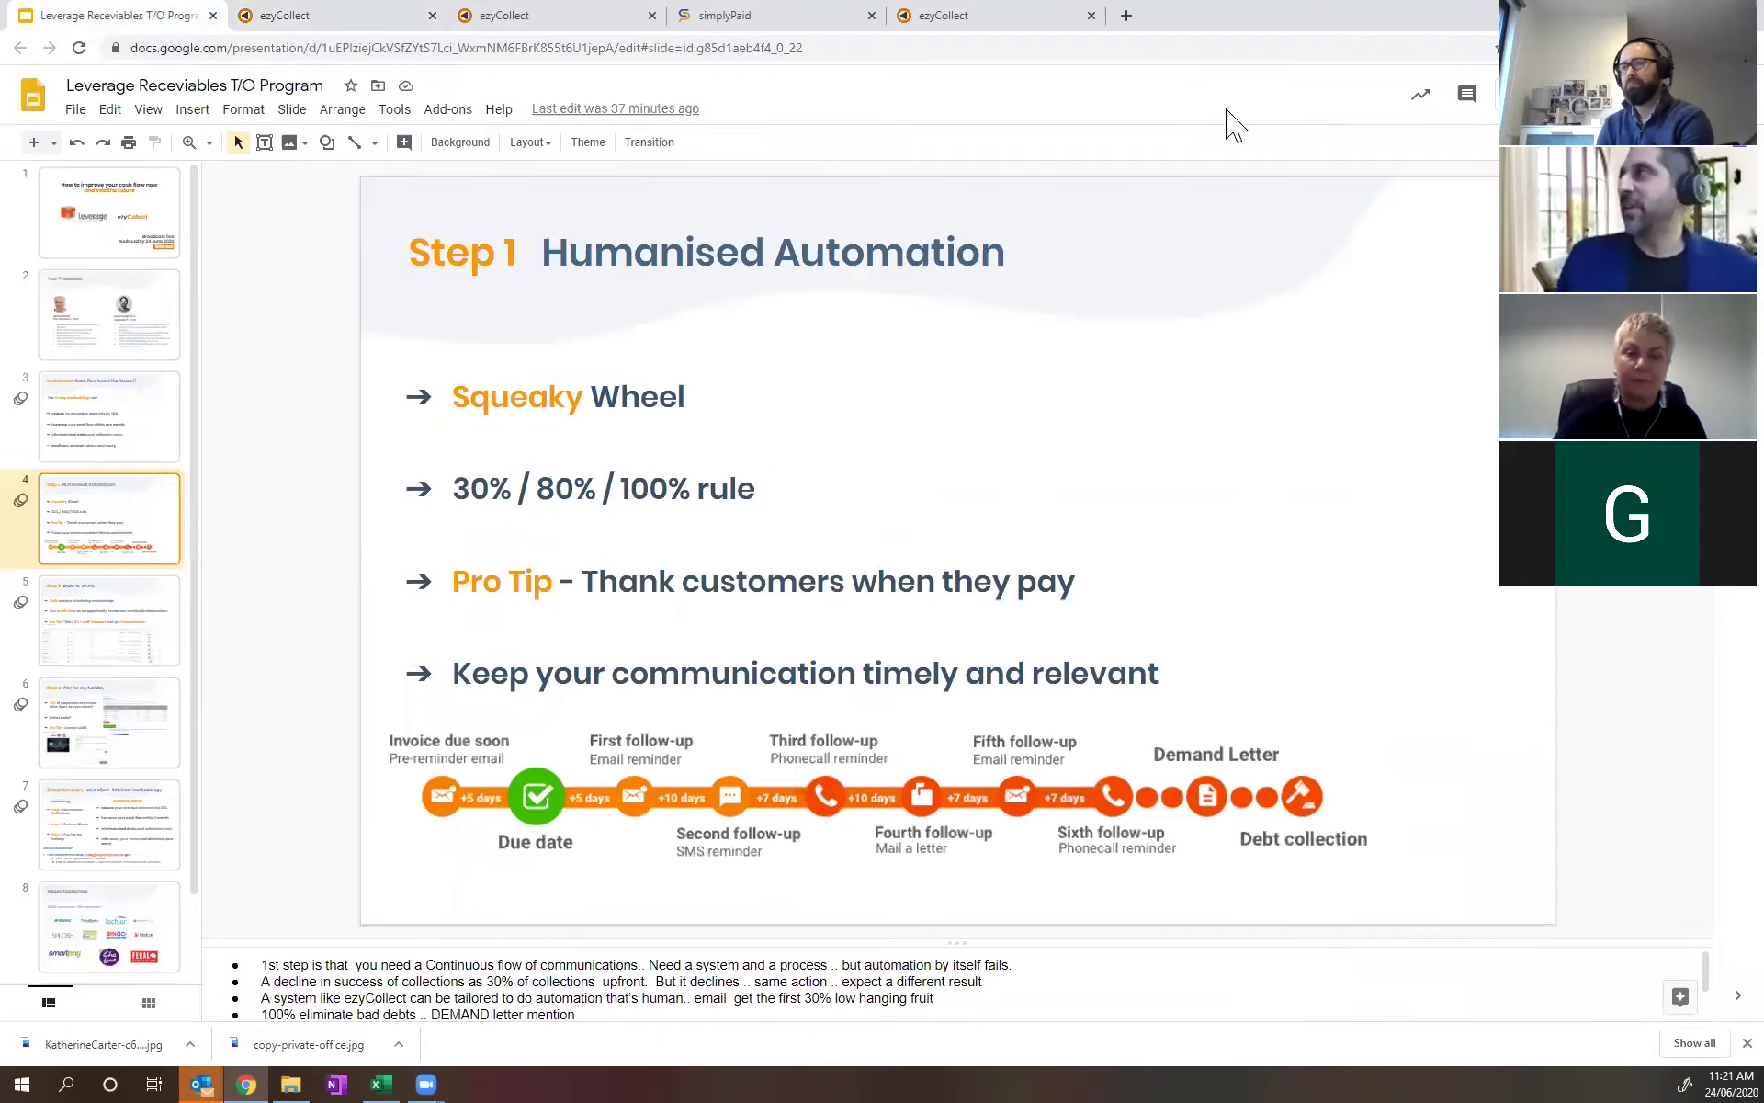
key("F11")
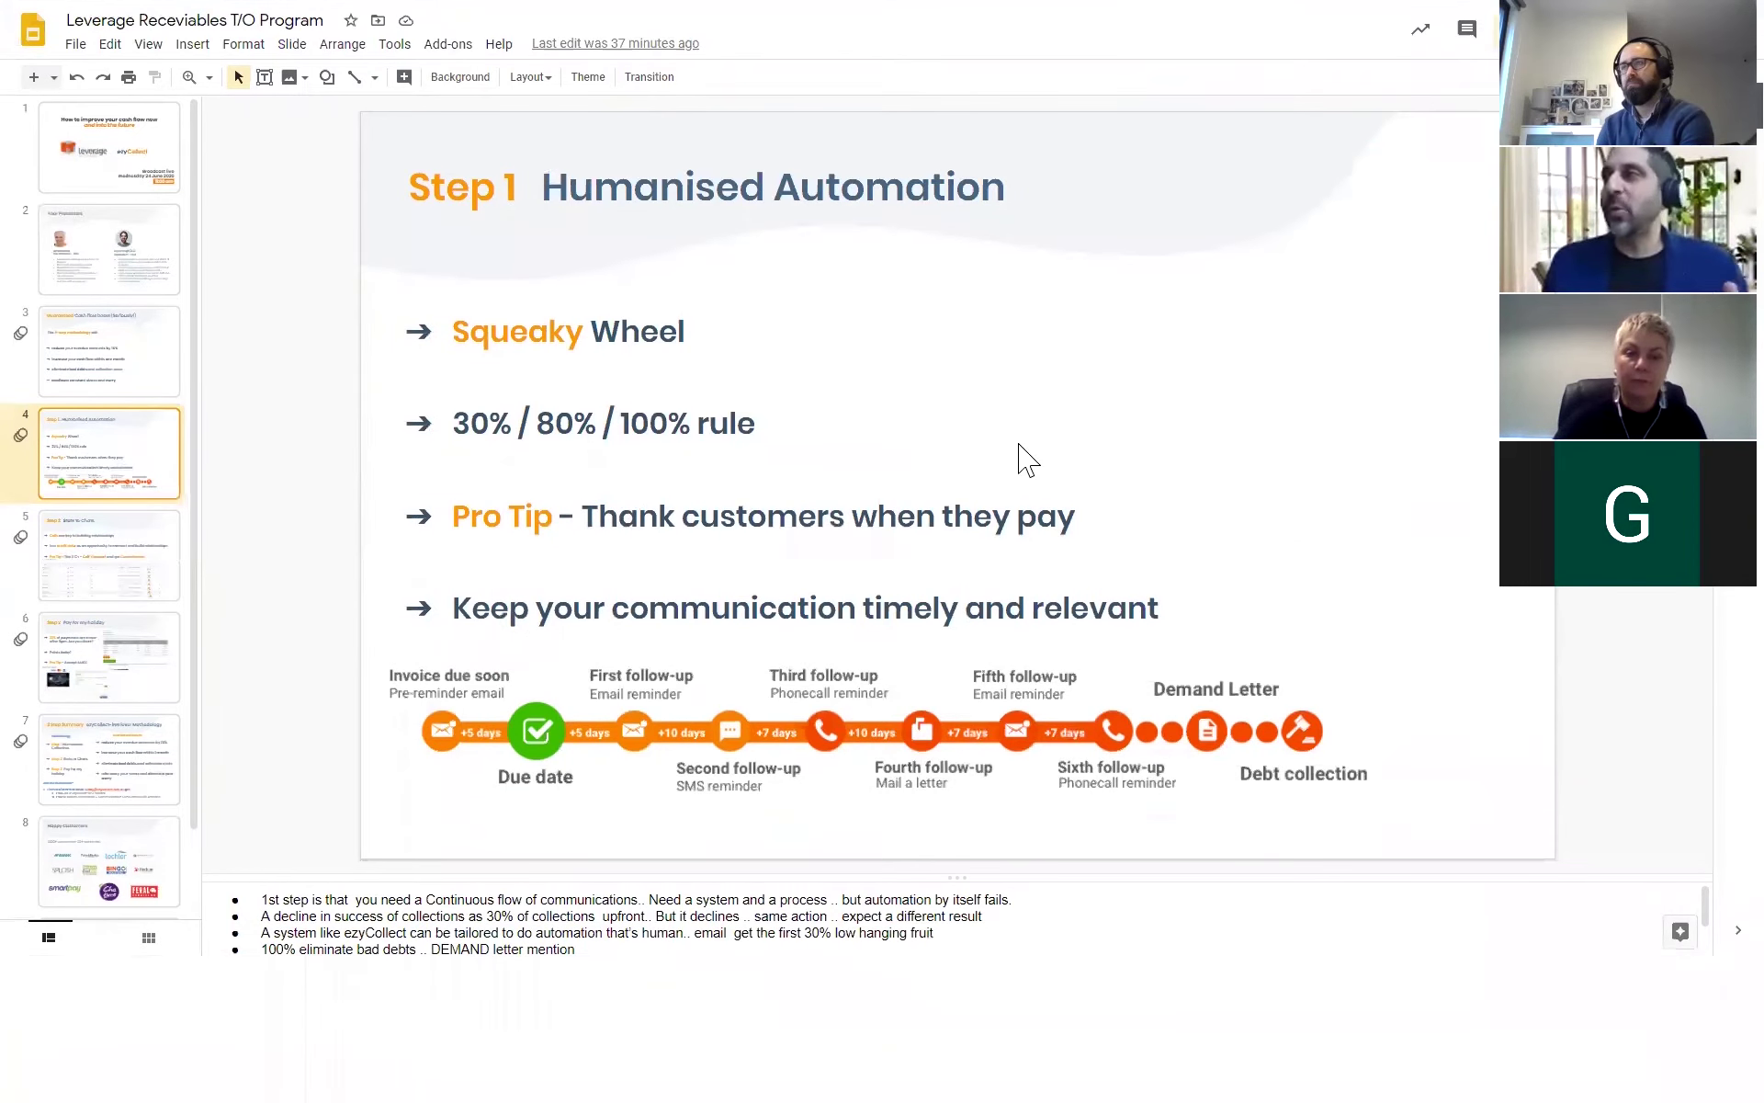
key("ctrl+F5")
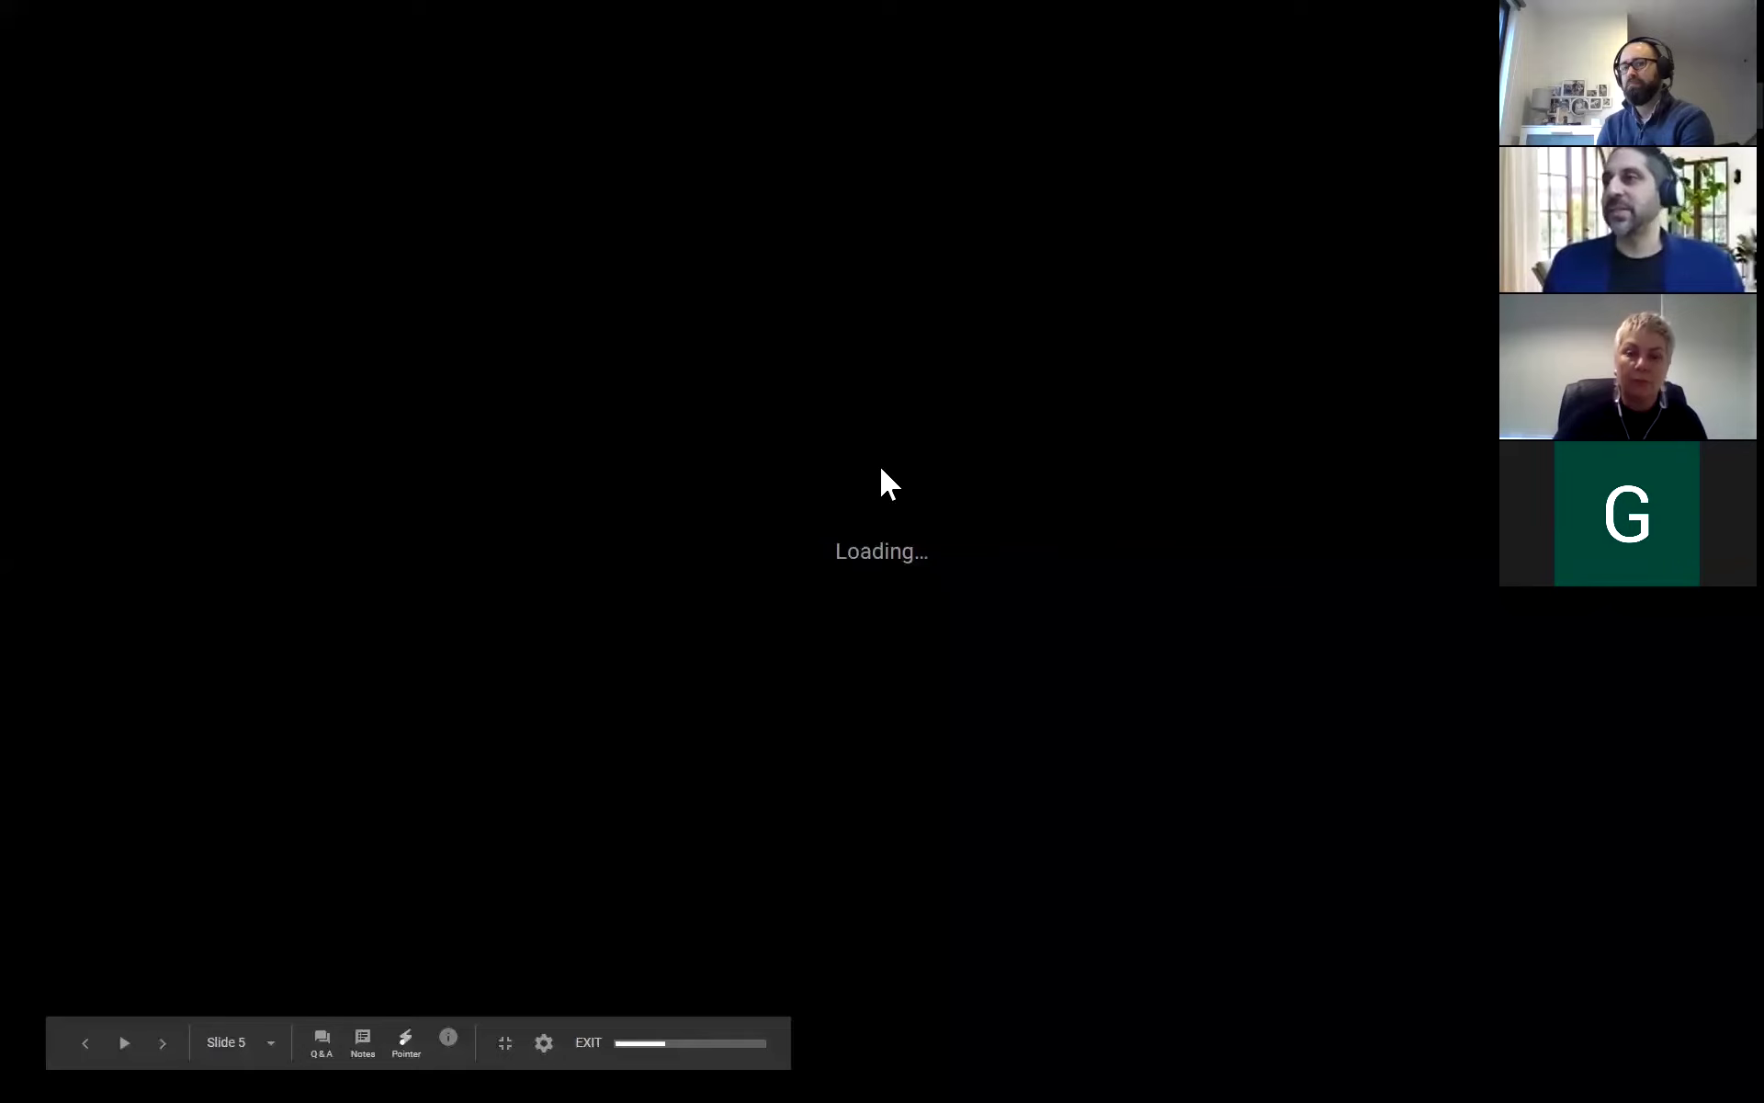
key("Left")
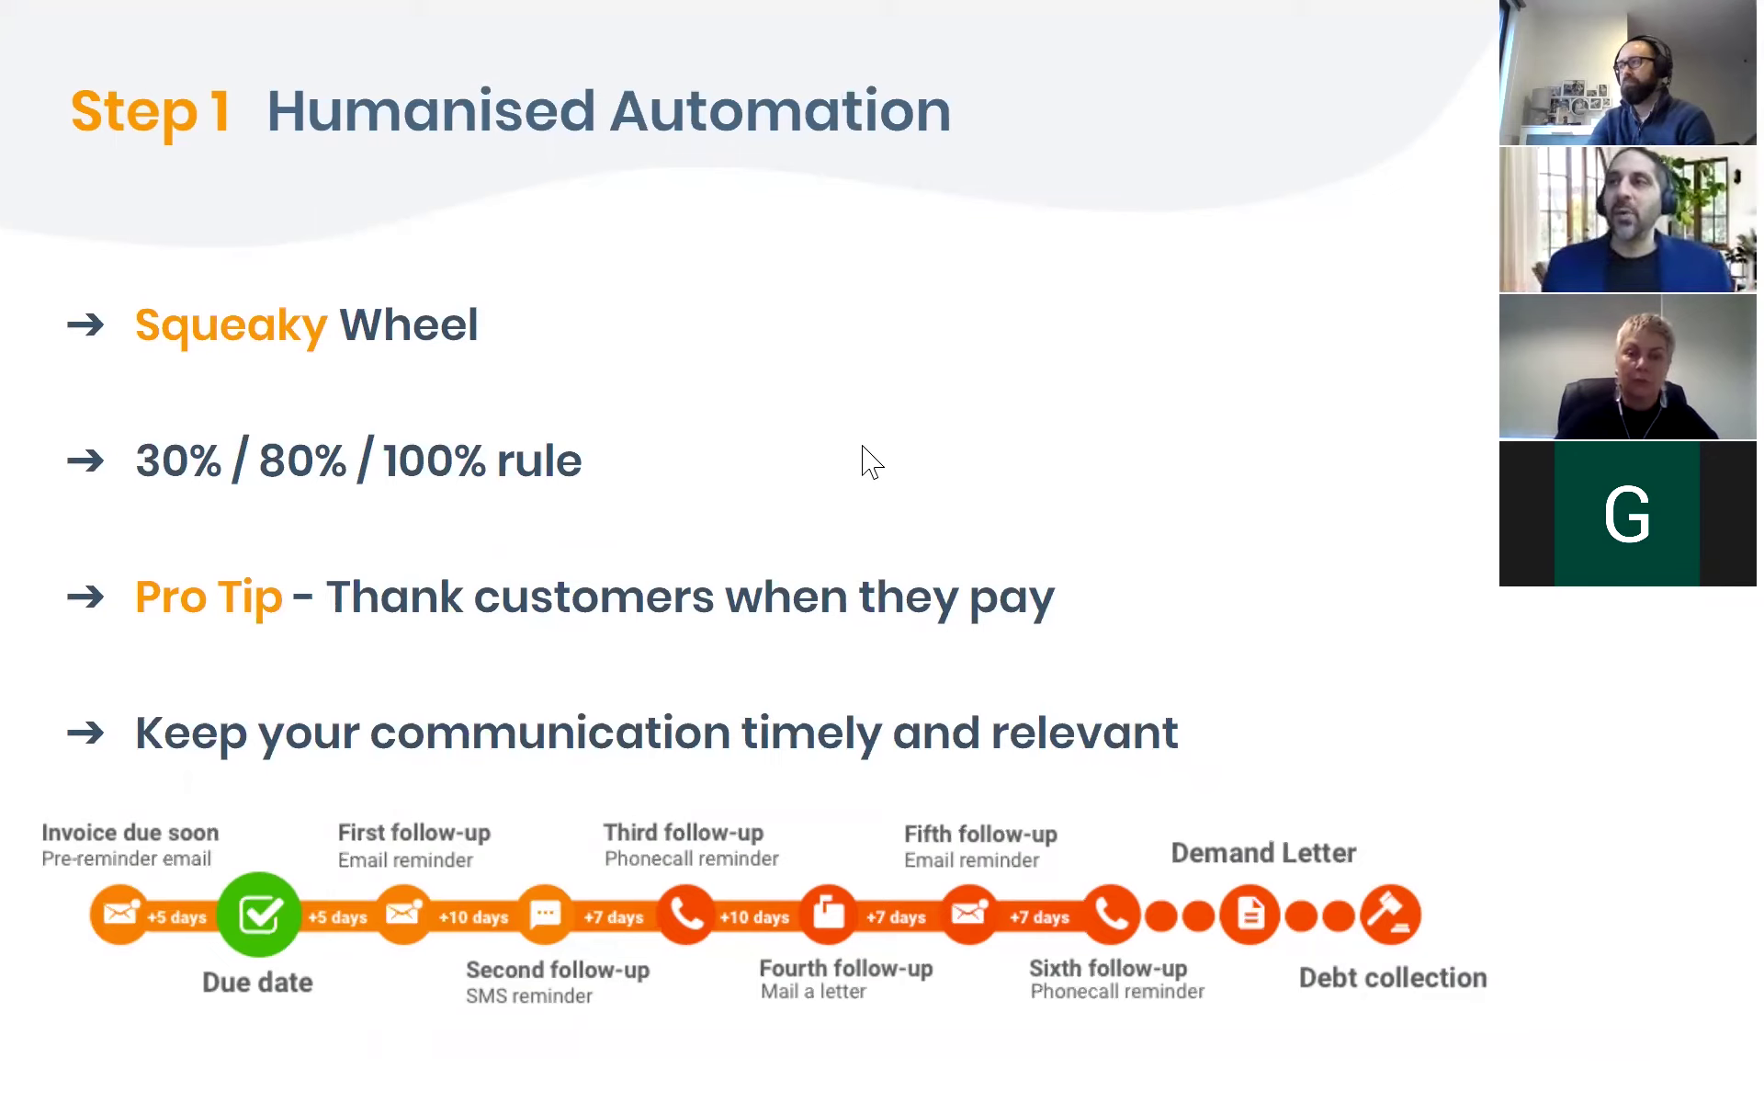
key("Right")
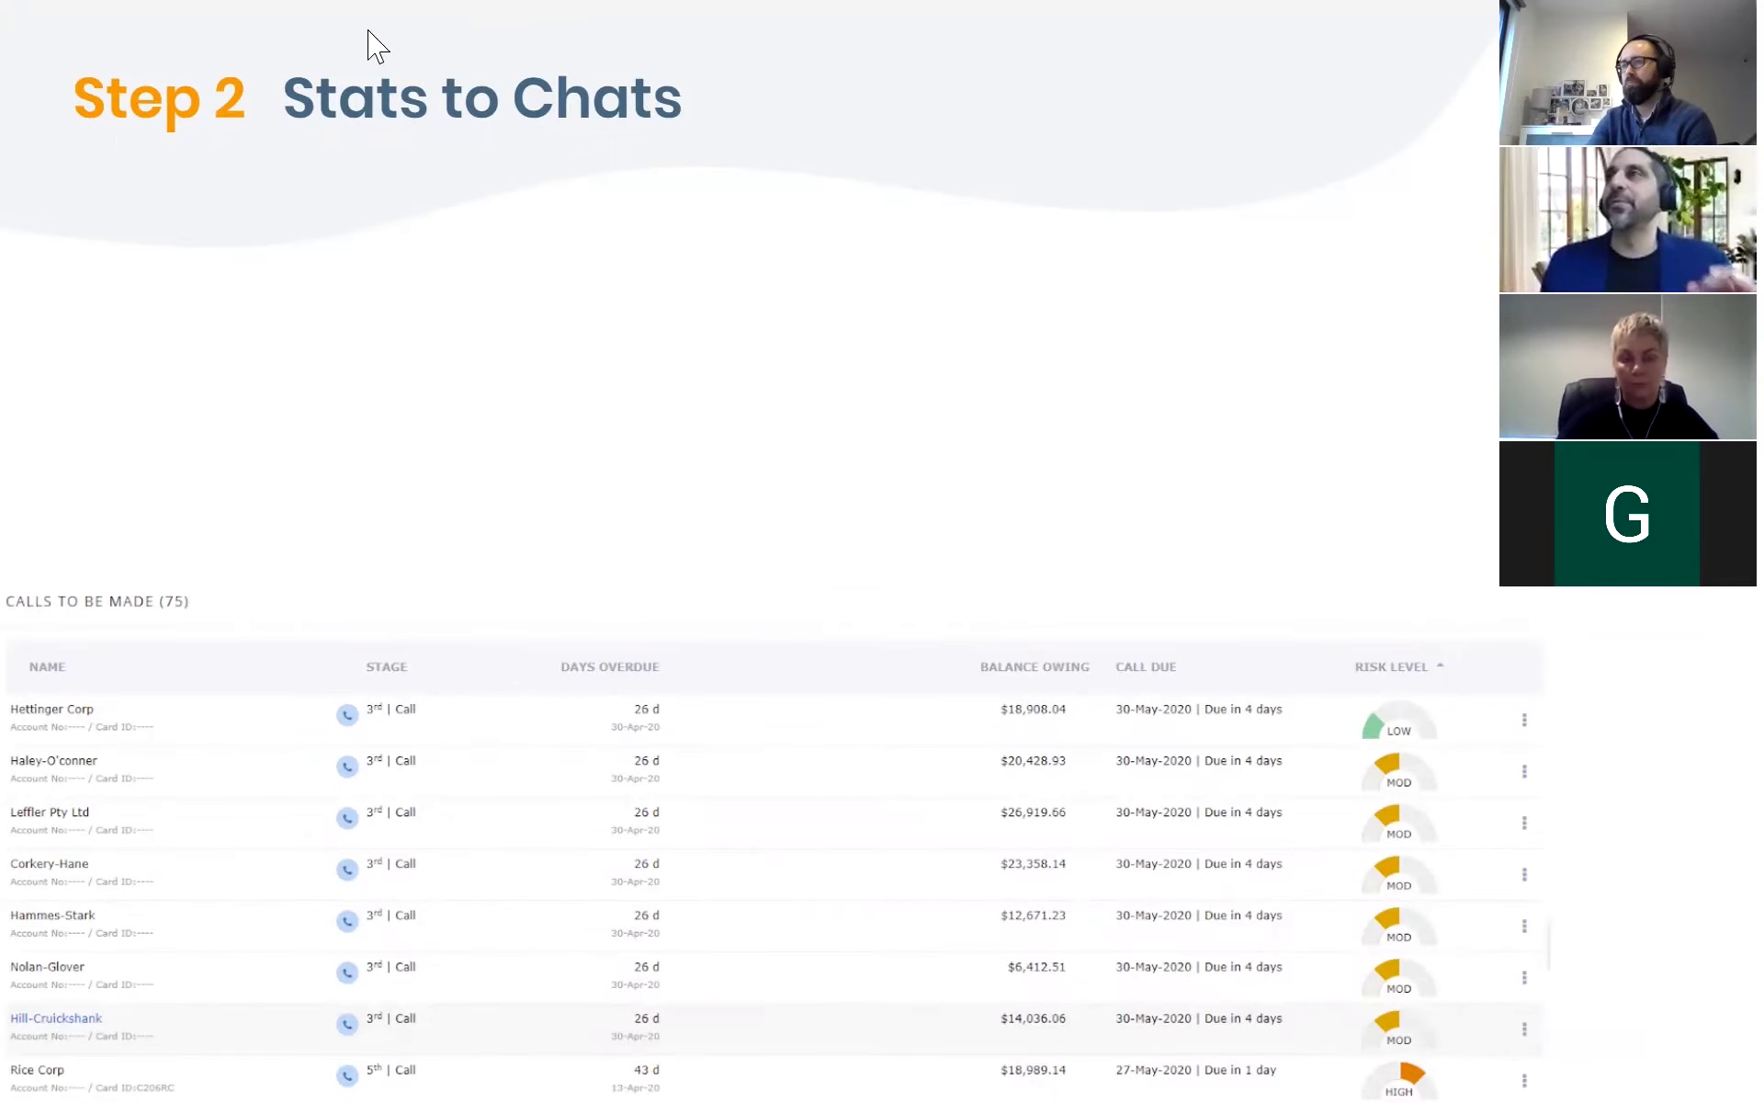
Switch back to the ezyCollect communication rules and highlight the third follow-up's Call type.
key("alt+Tab")
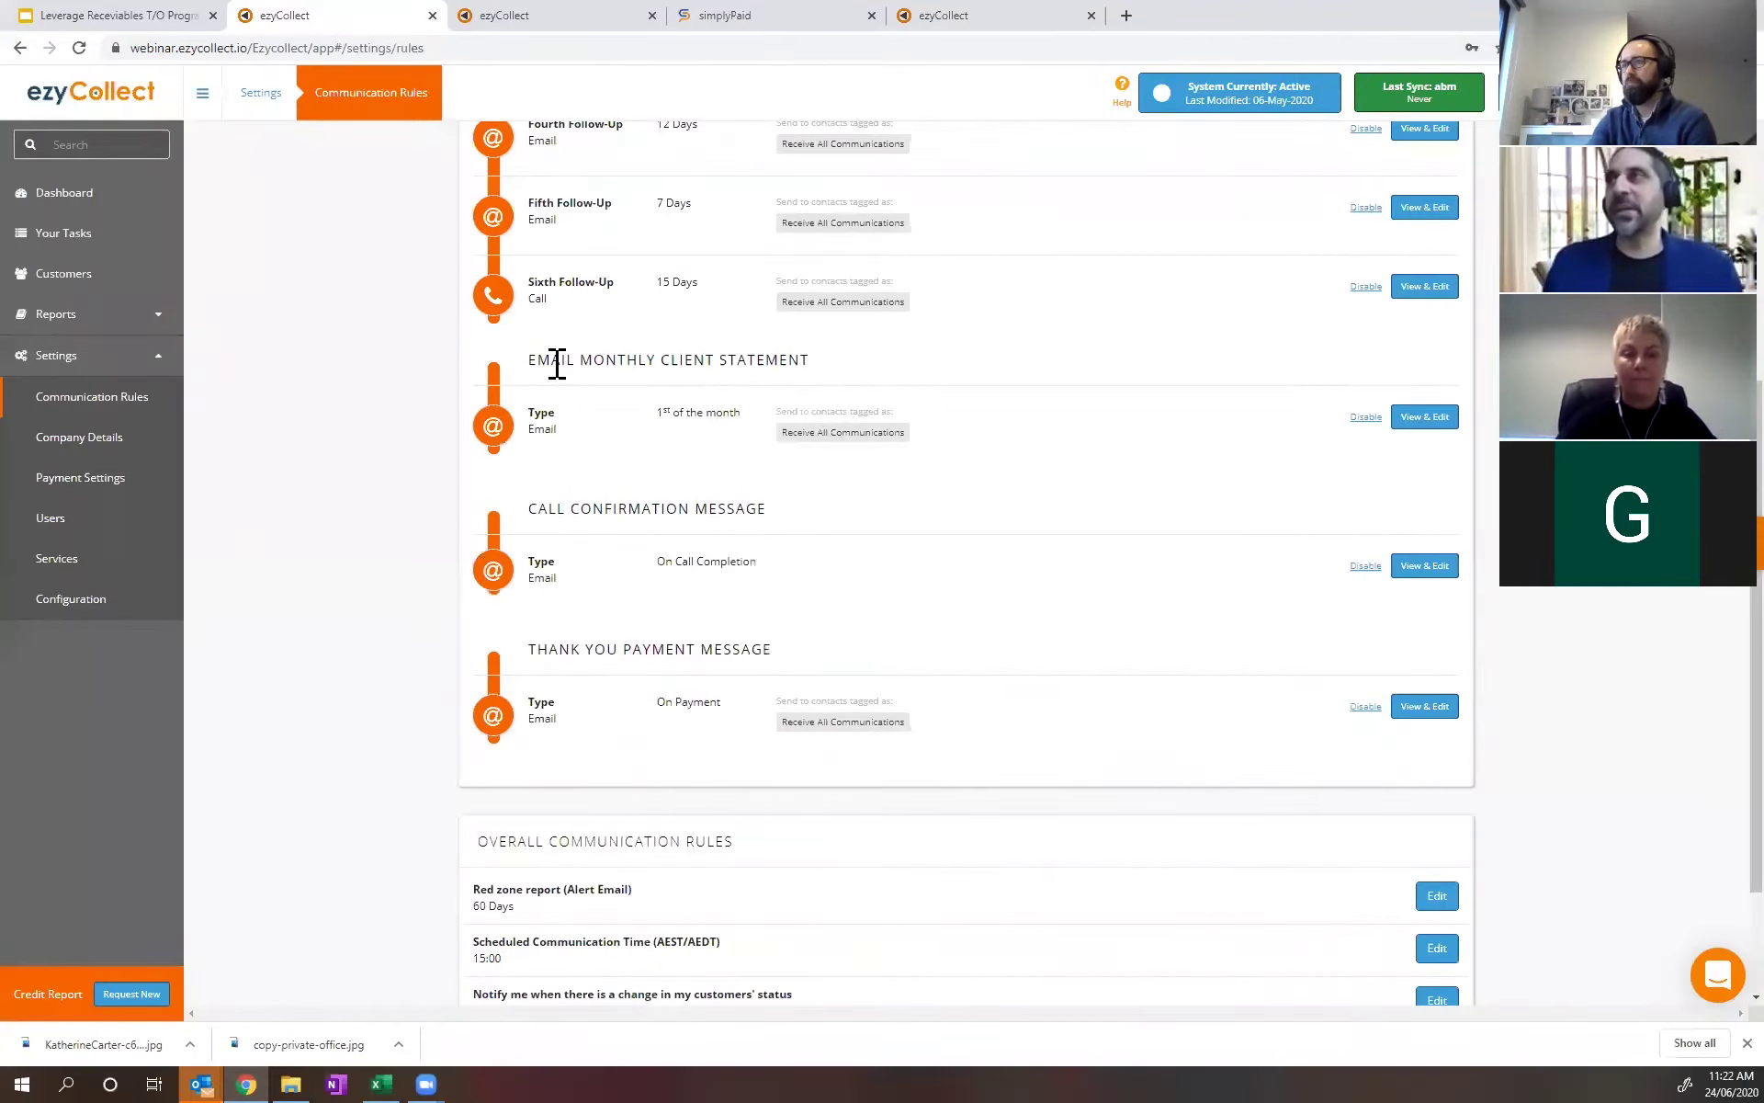
scroll(556, 386, "up", 5)
scroll(555, 641, "up", 1)
left_click(543, 612)
double_click(543, 612)
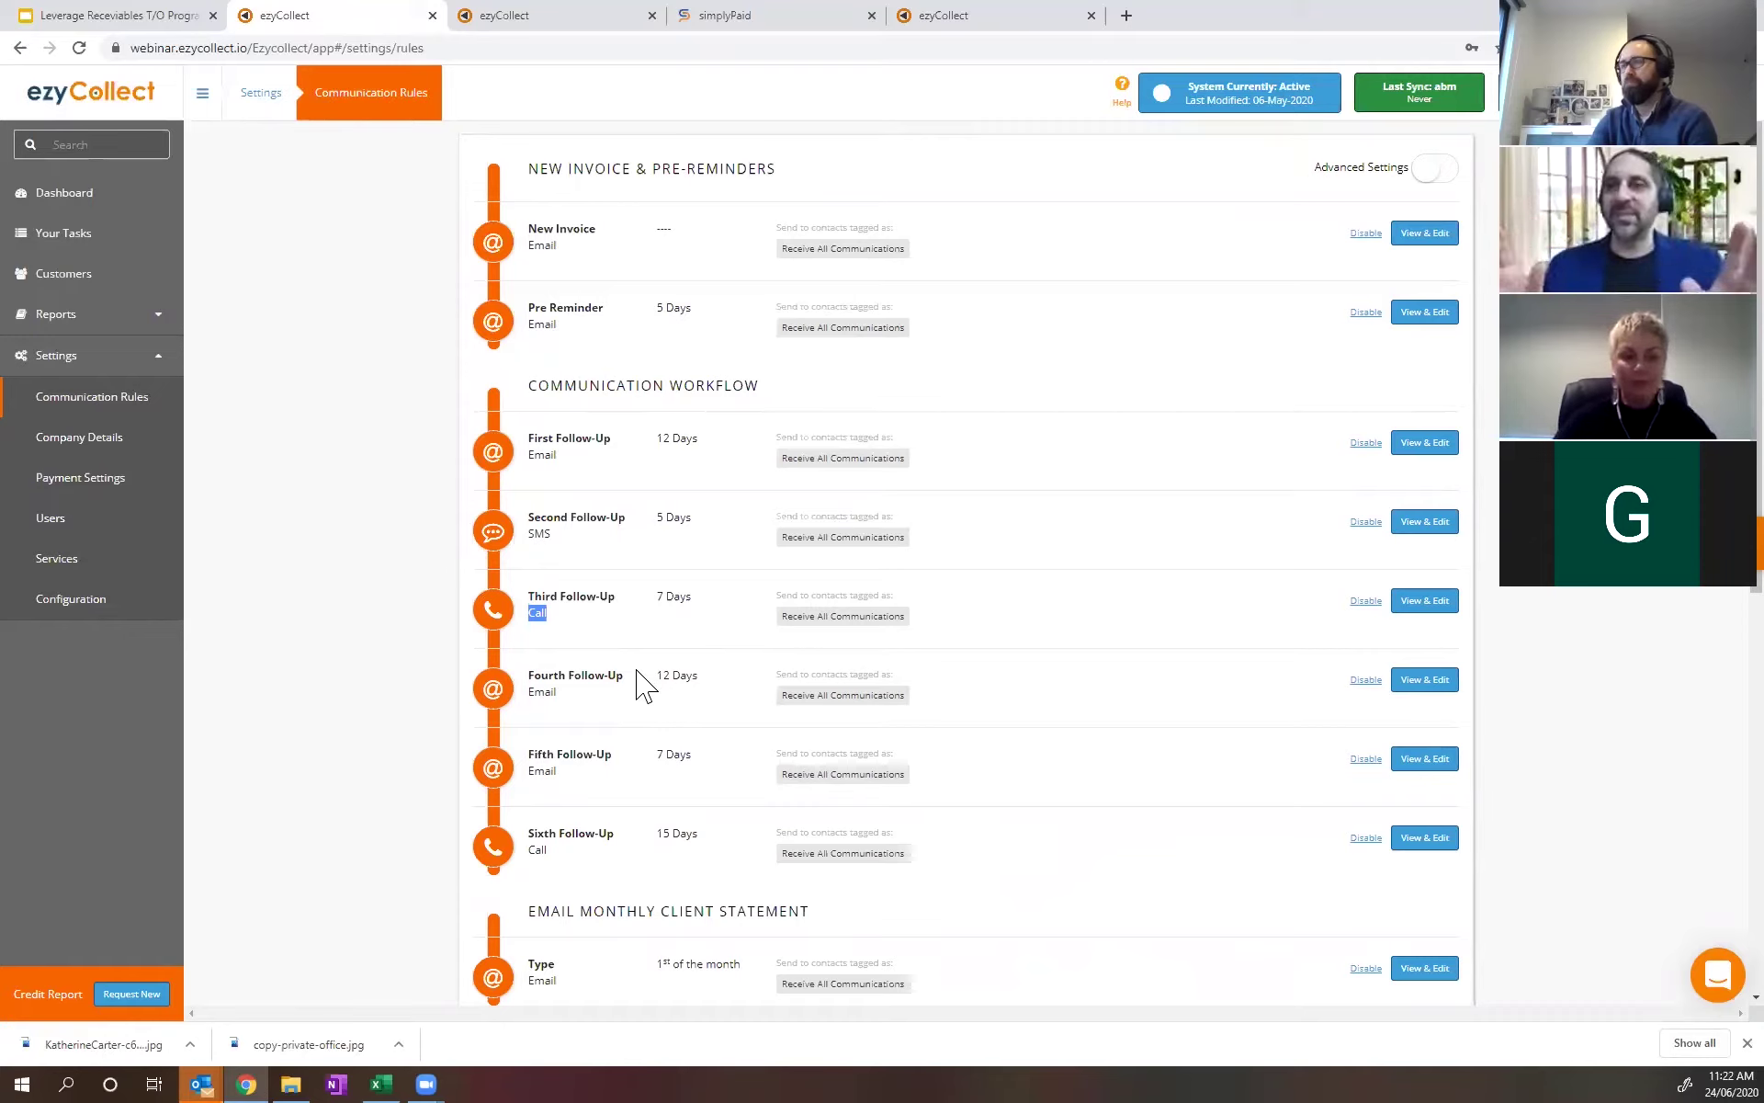
Open Your Tasks and examine the calls to be made, including the risk-level advice for the overdue customers.
left_click(90, 249)
left_click(85, 238)
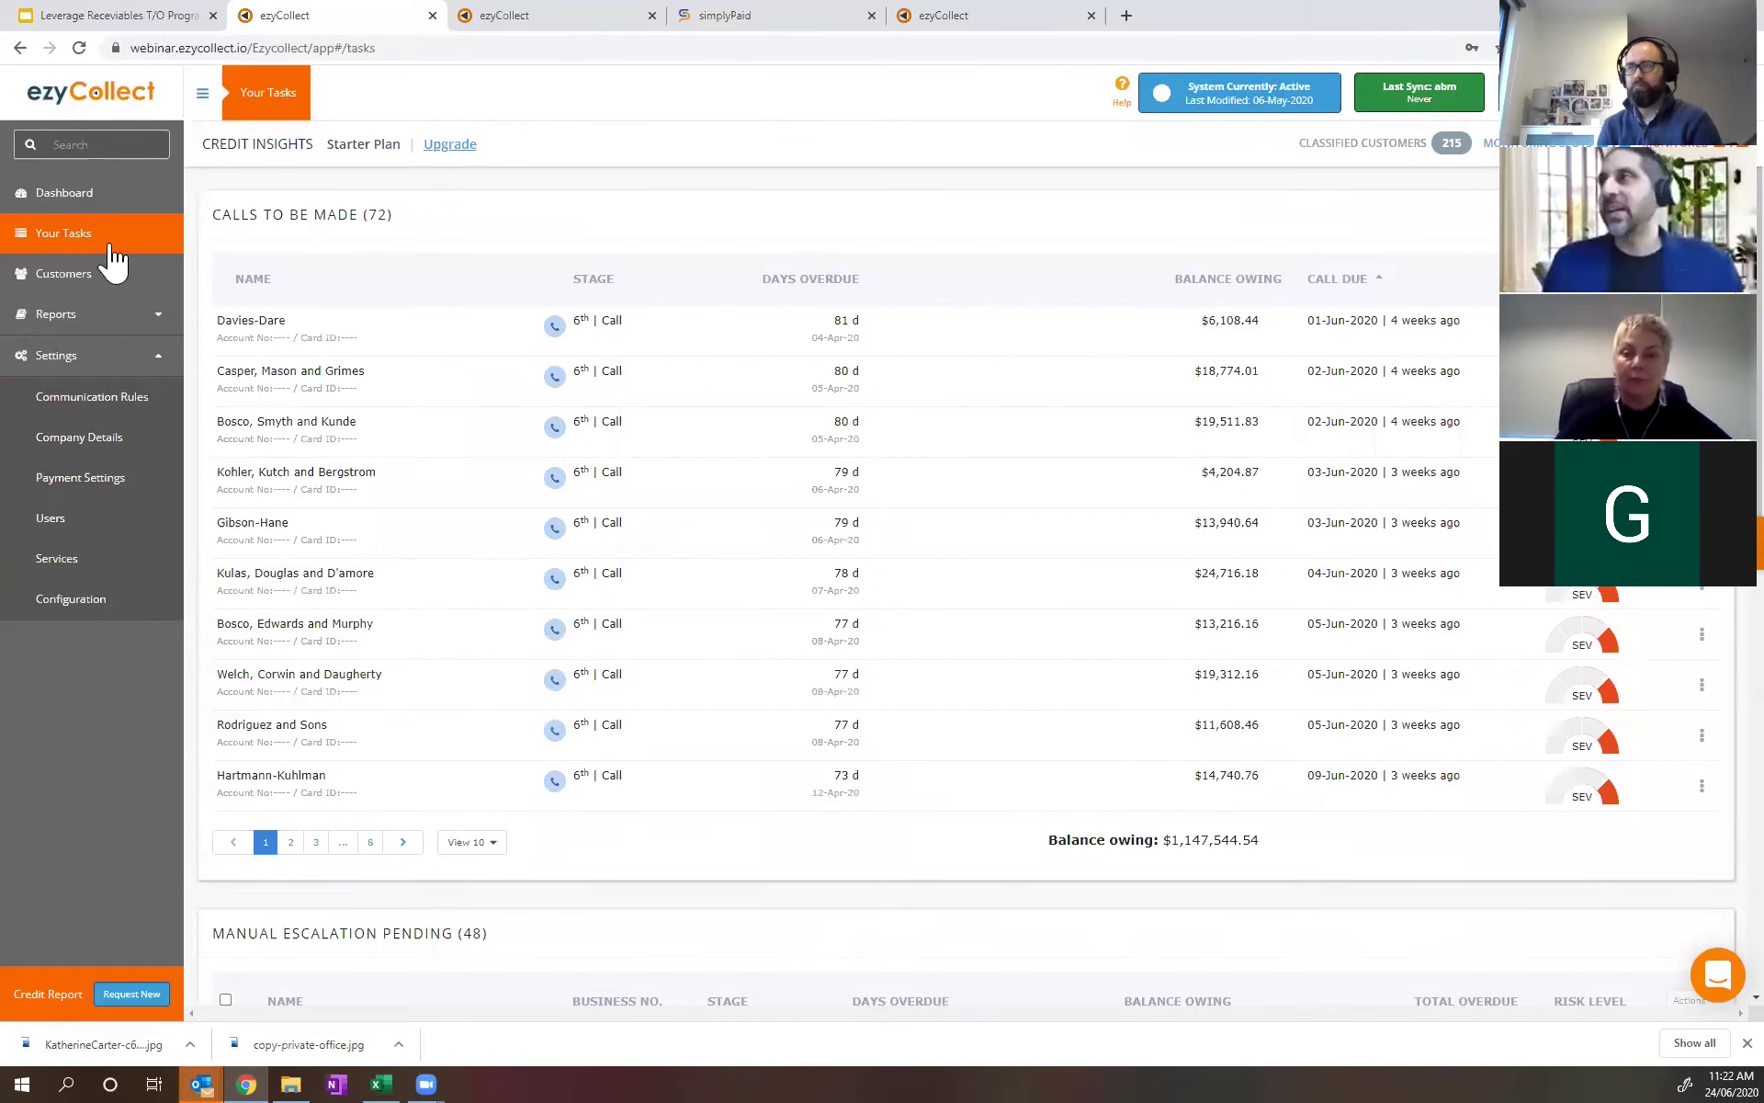
double_click(380, 216)
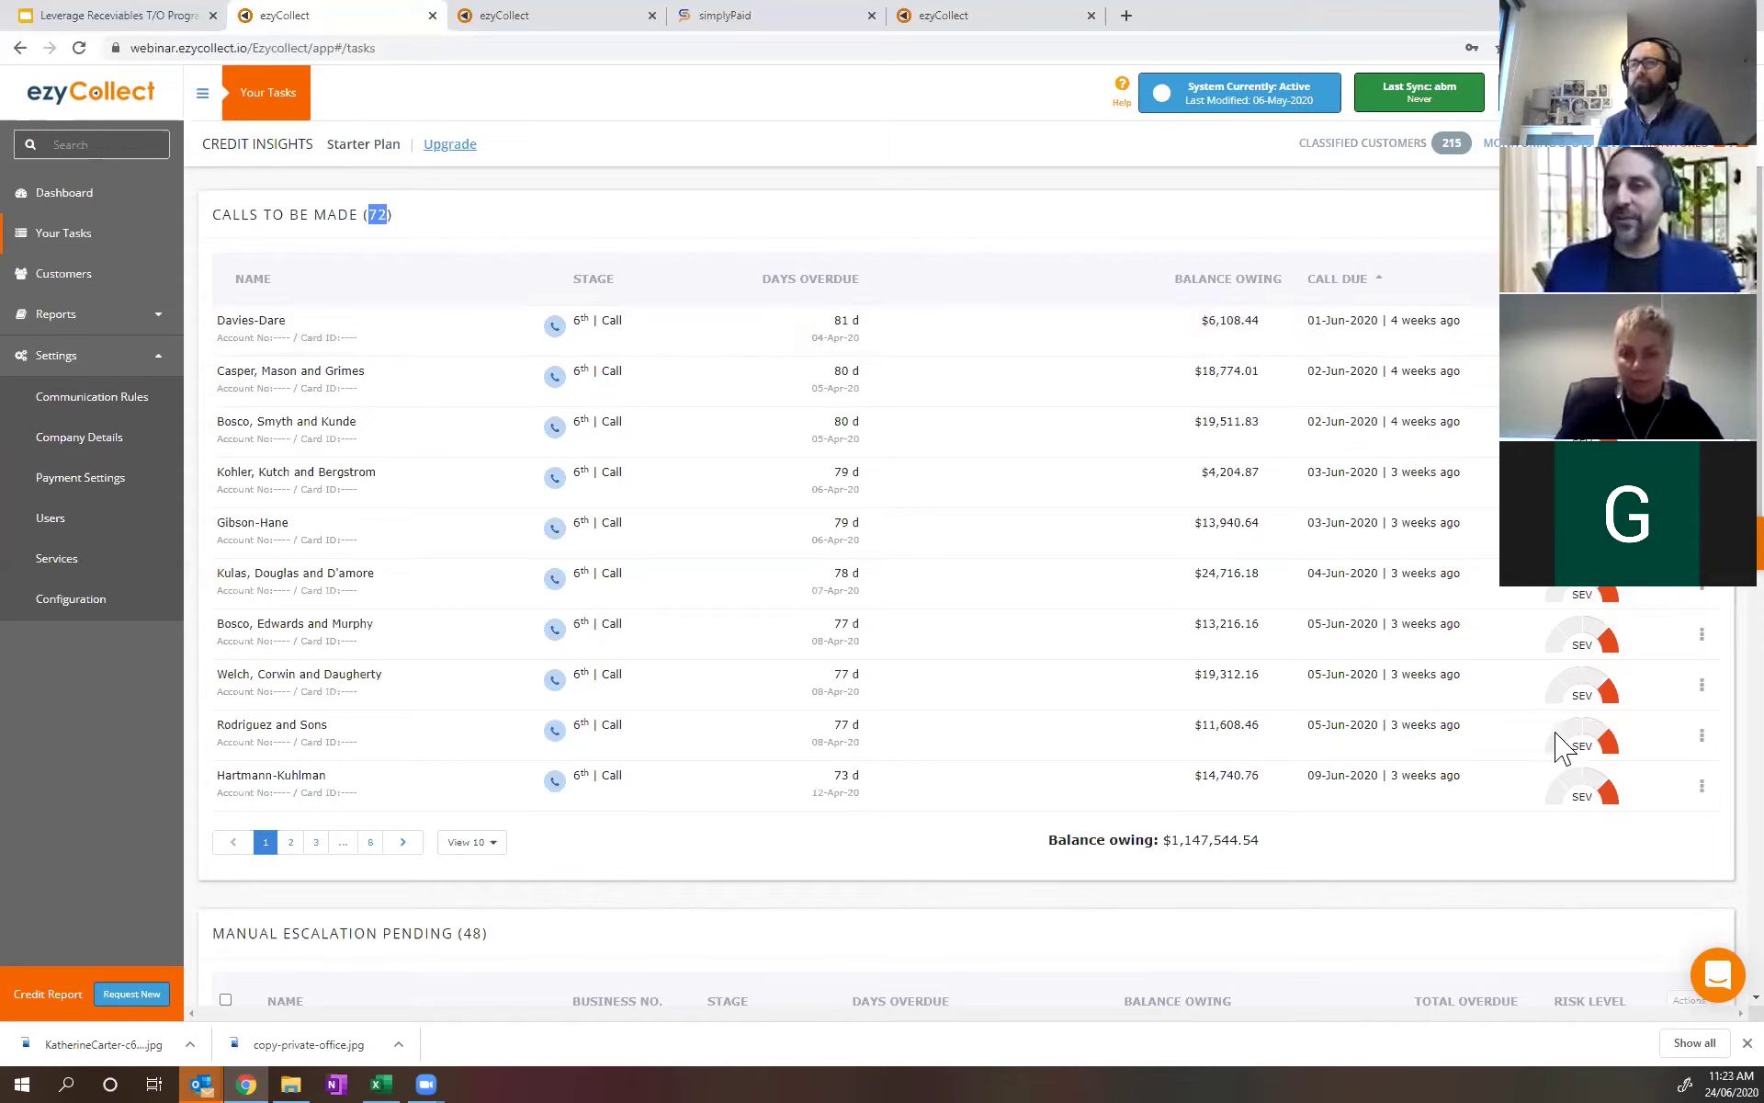
mouse_move(1574, 680)
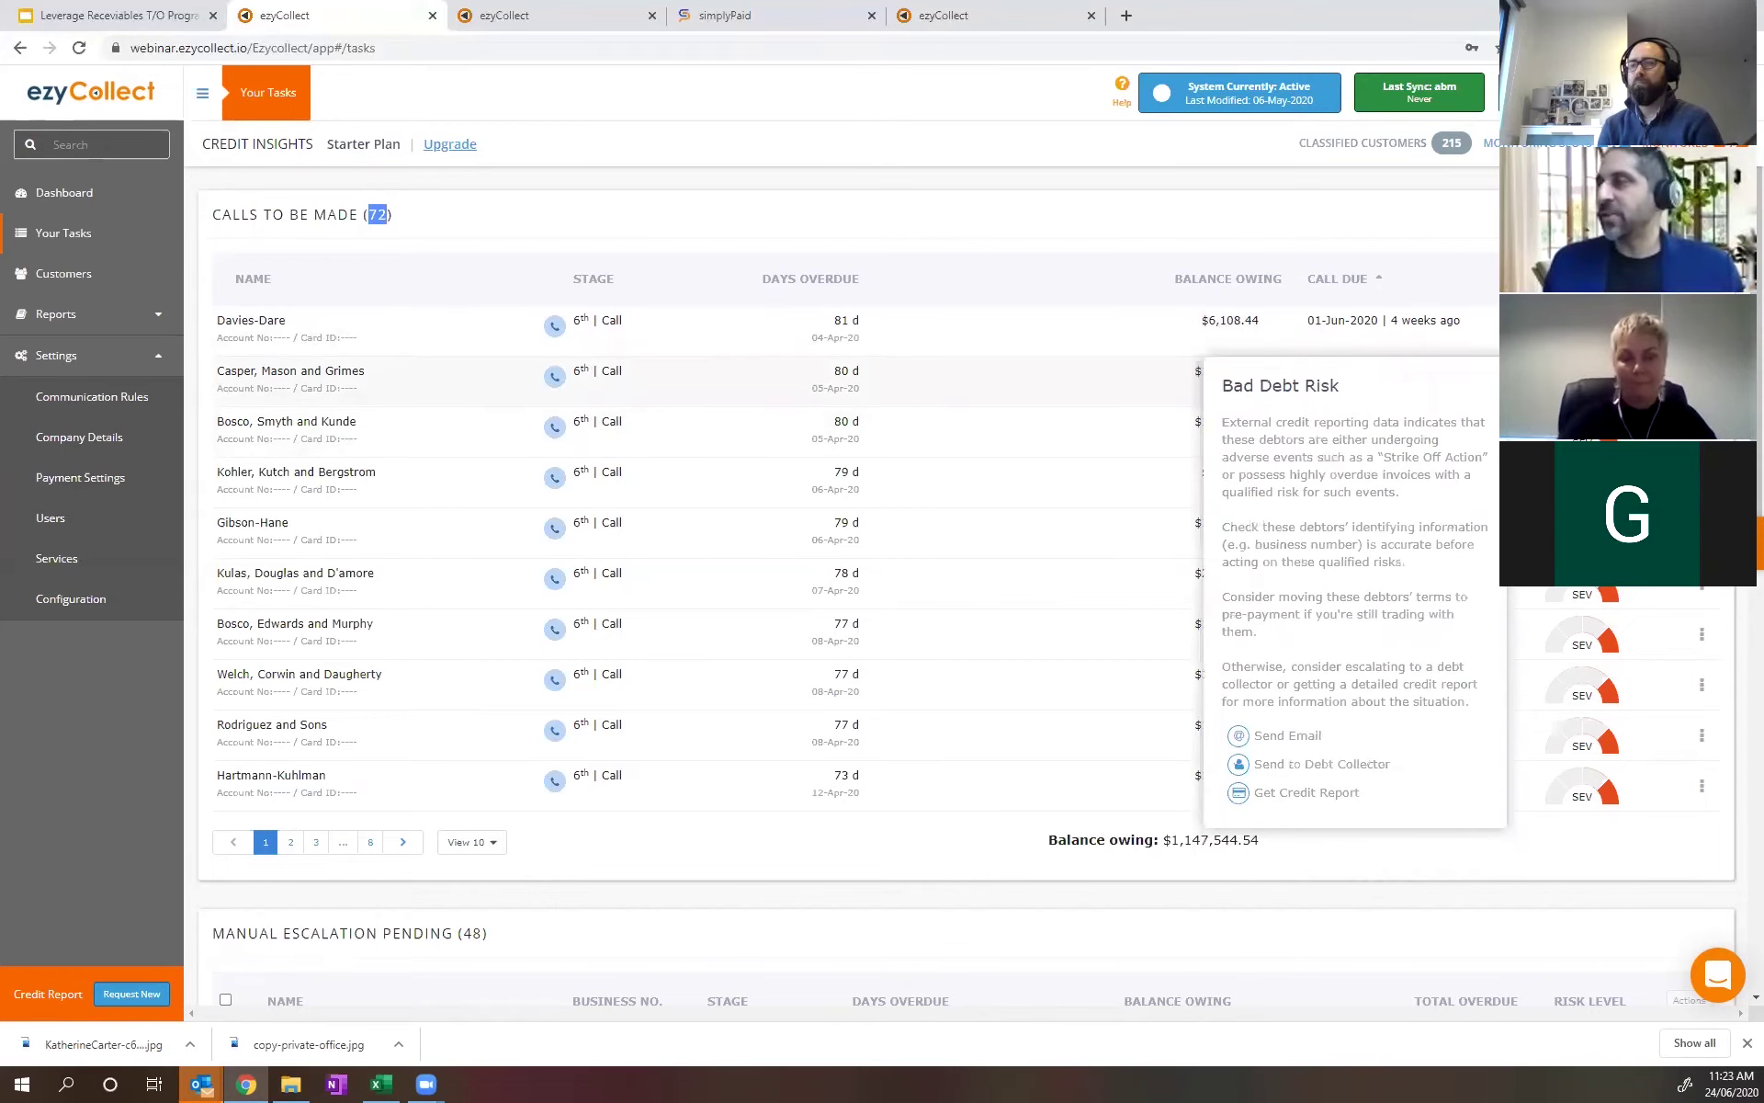
mouse_move(1580, 634)
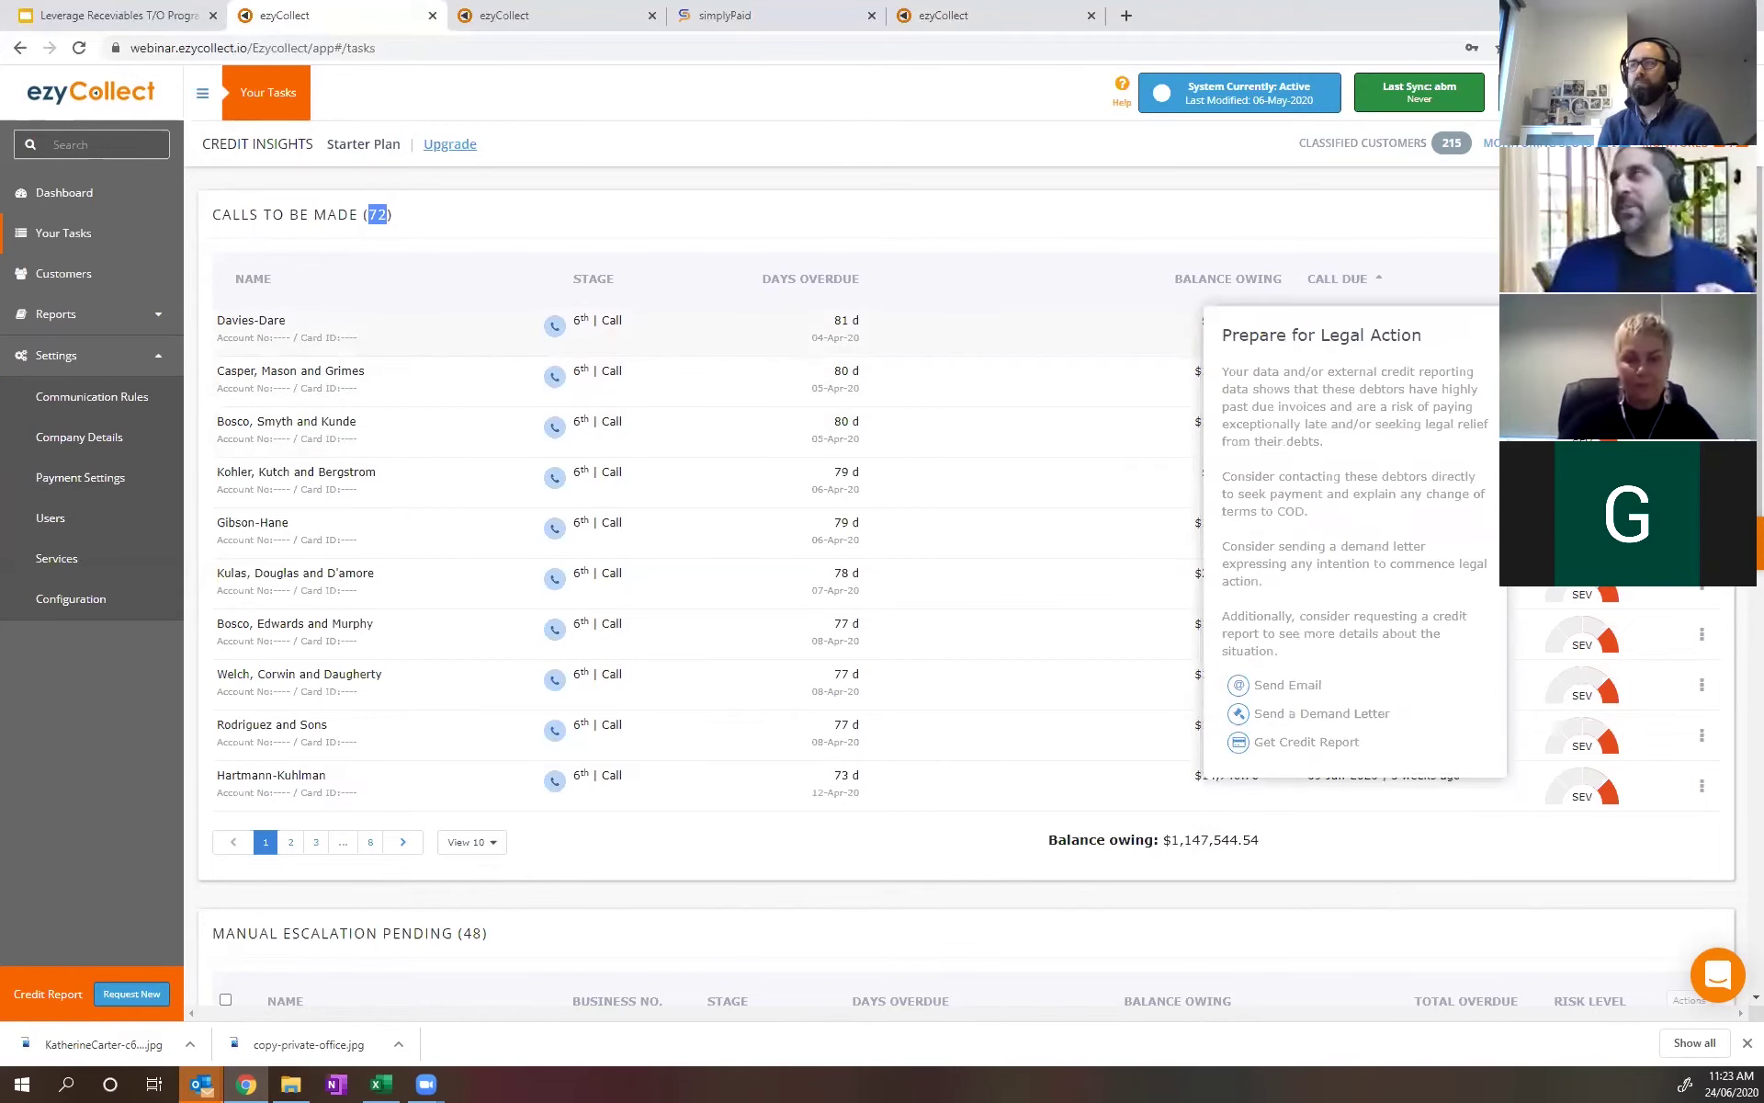
Sort the calls to be made by ascending balance owing and open the customer Barton, Feil and Abbott.
left_click(1258, 292)
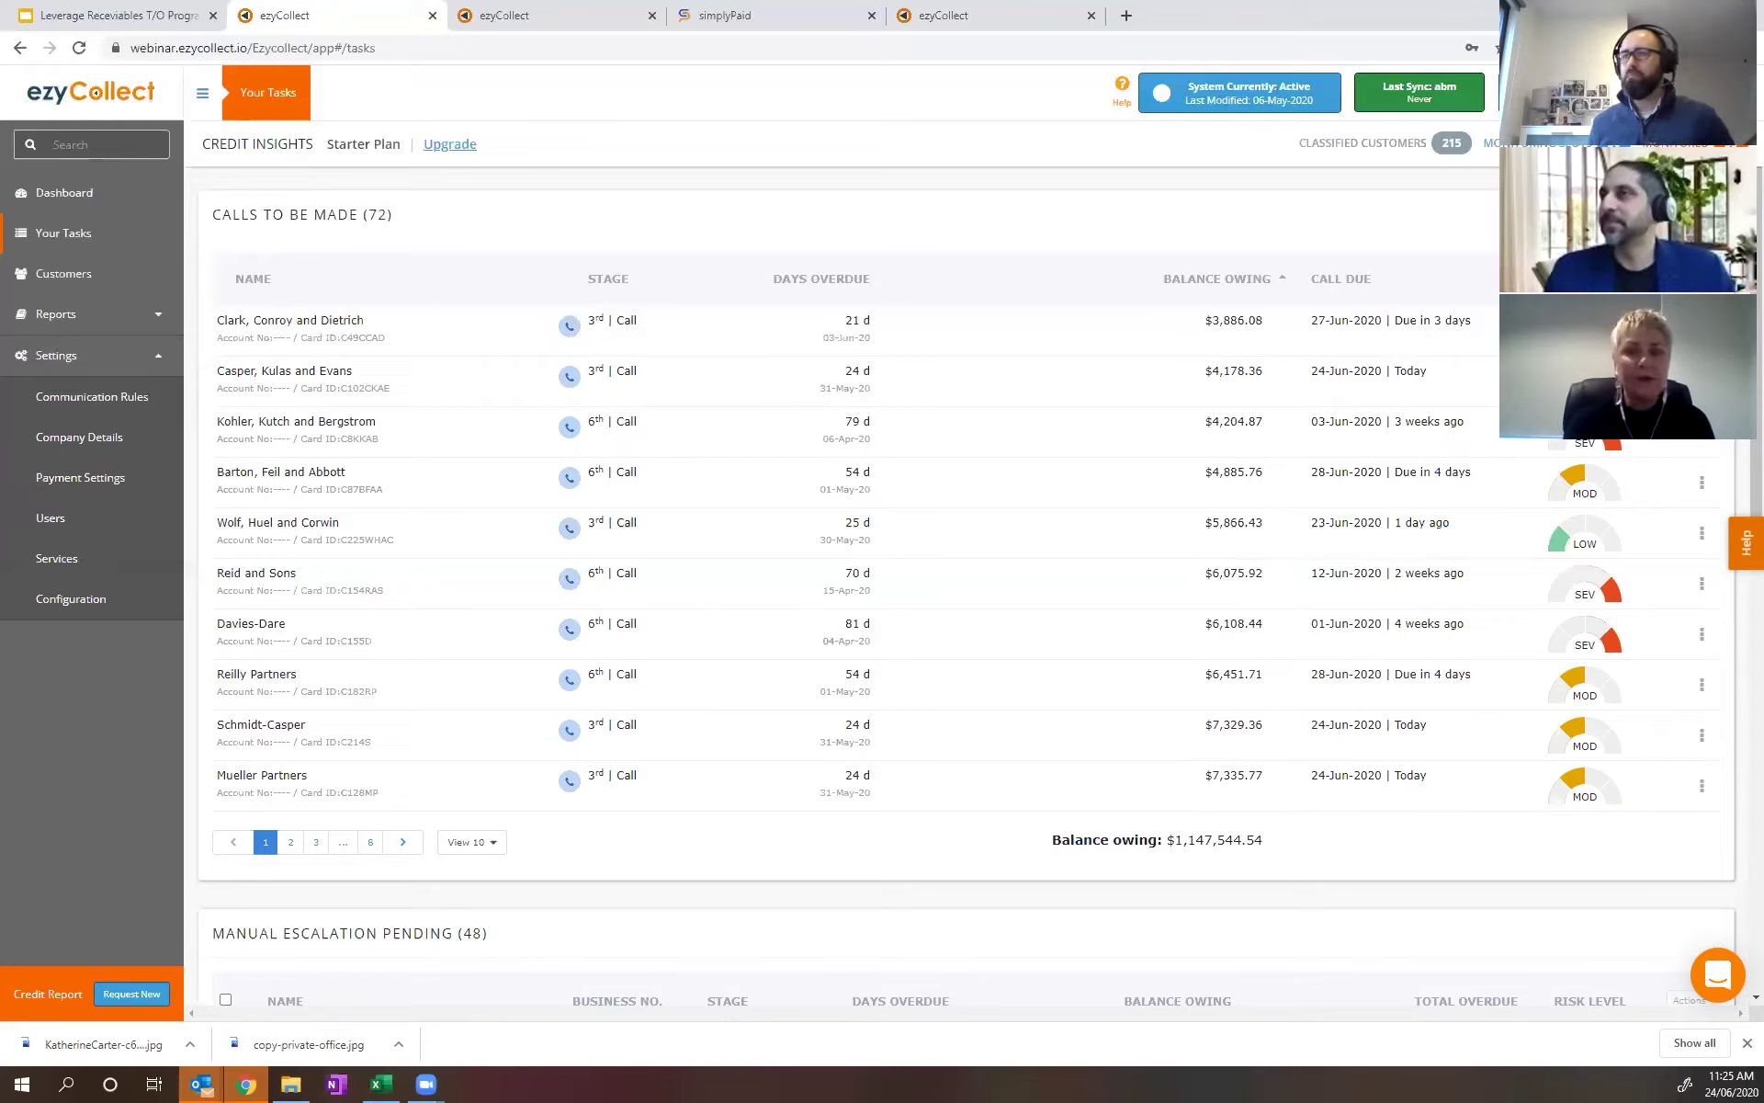
left_click(309, 470)
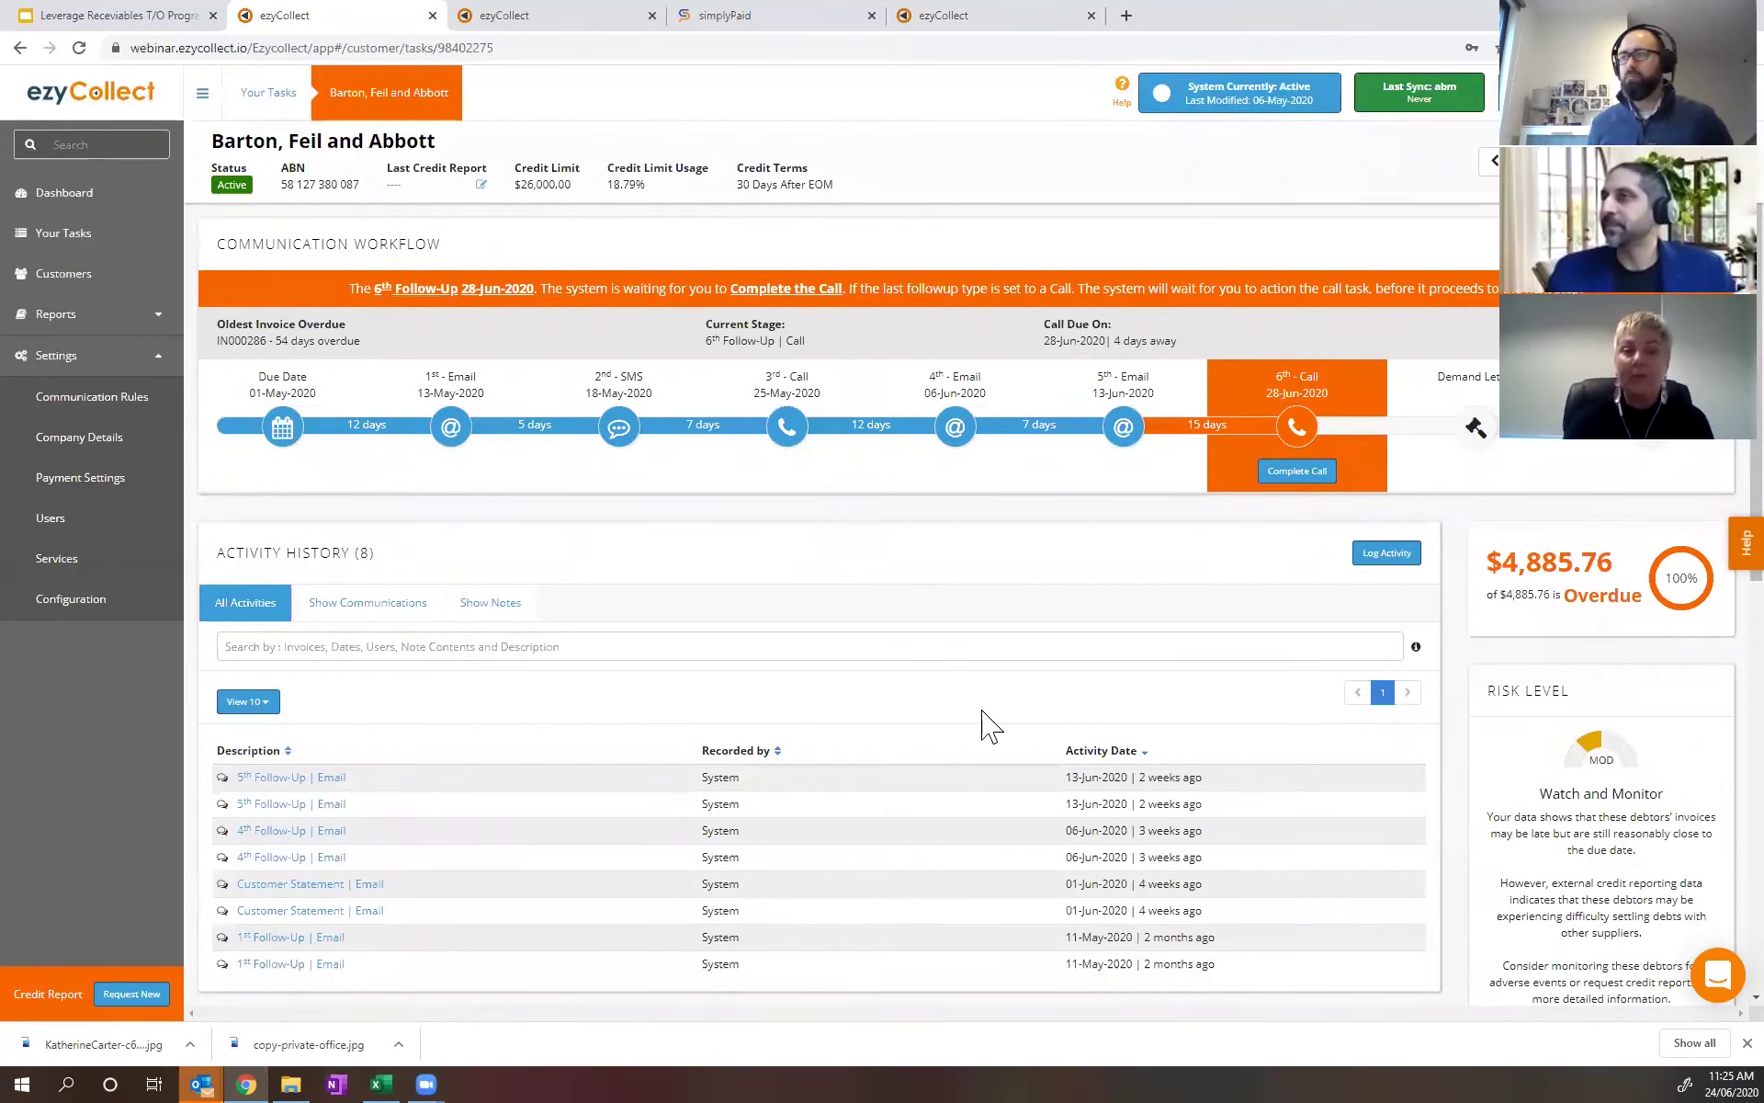
Review the customer's activity history and open invoices, then view and close the most recent 5th follow-up email.
scroll(313, 776, "down", 1)
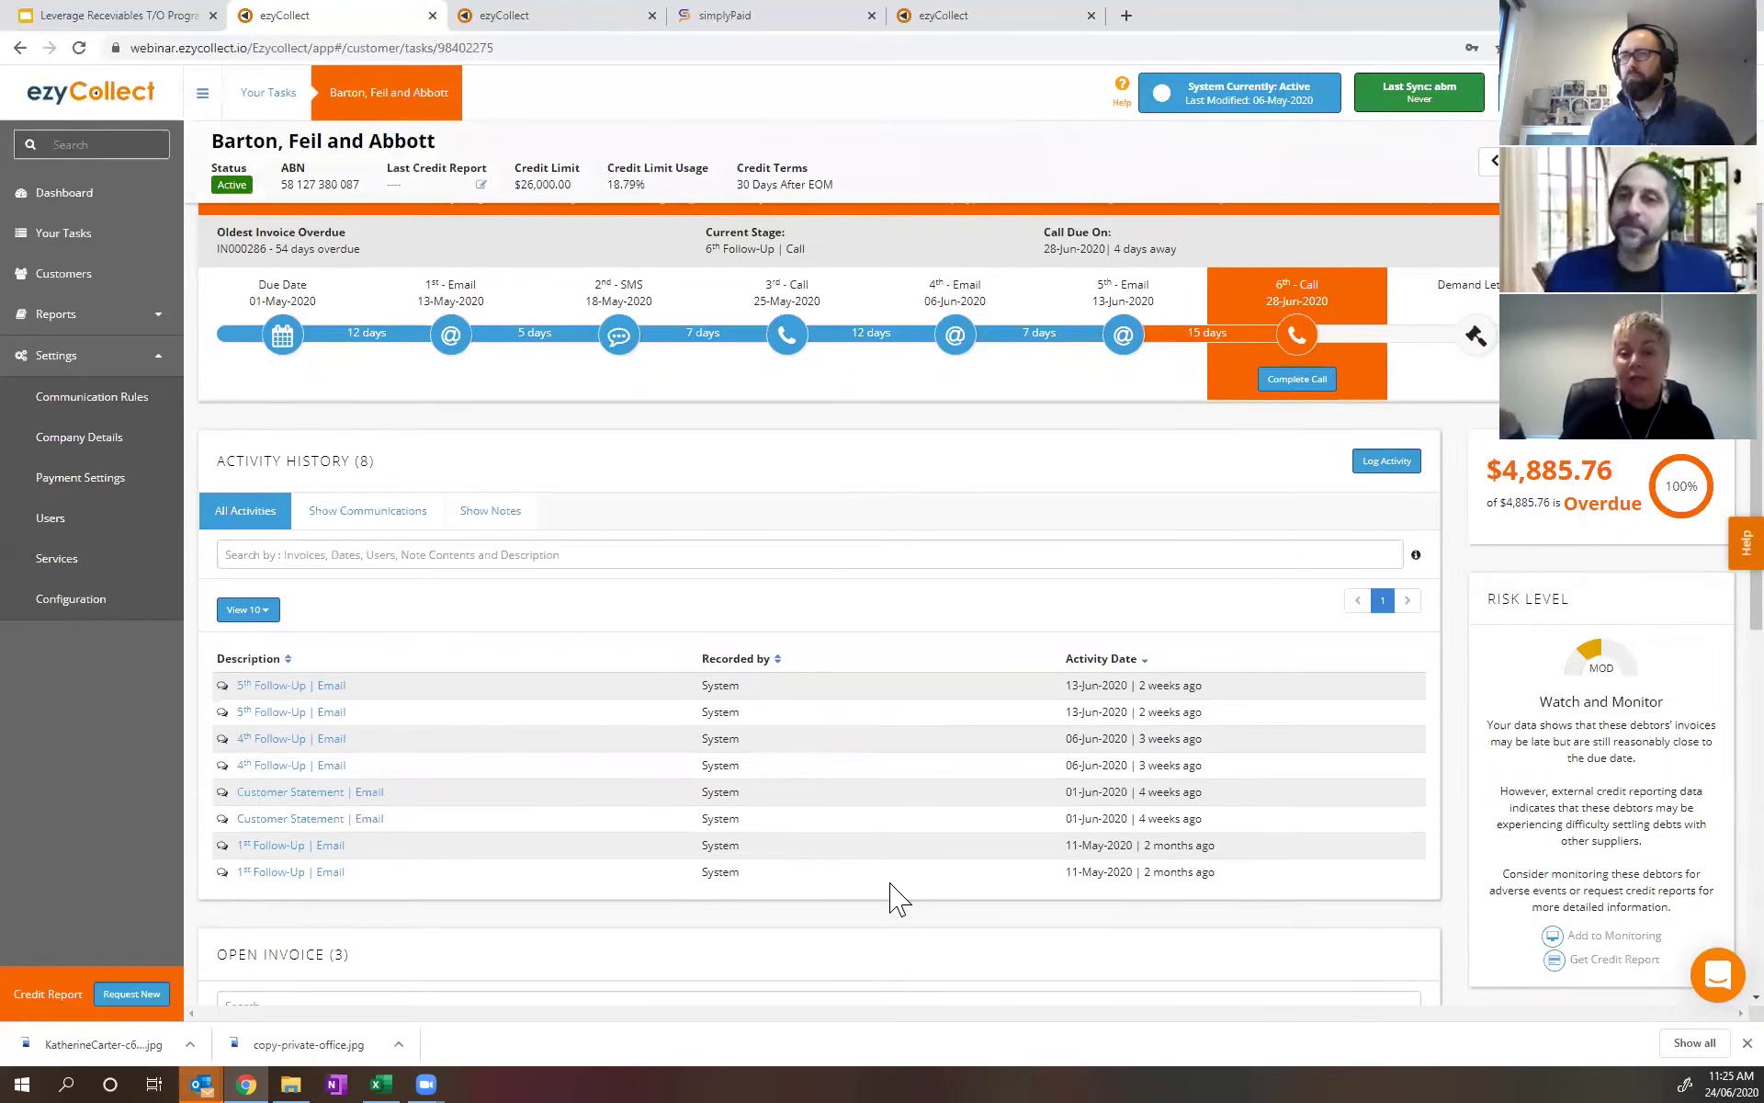
scroll(474, 878, "down", 2)
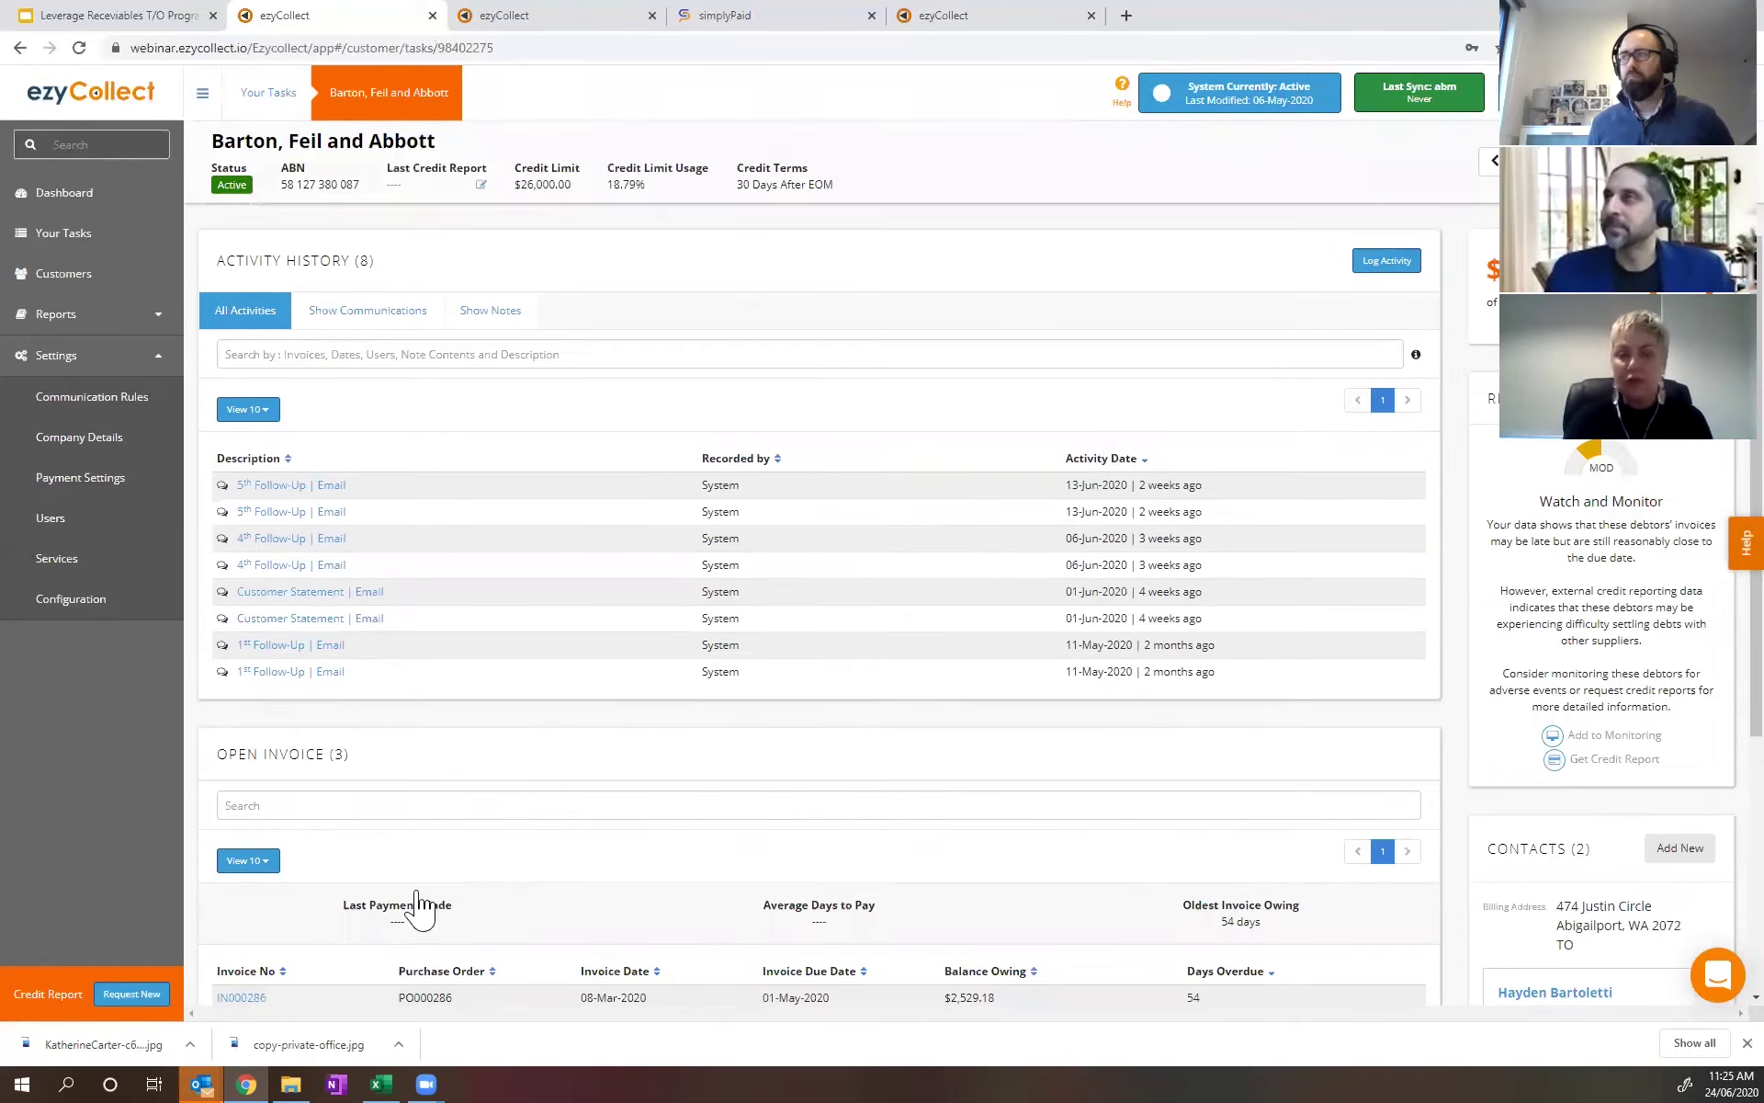
scroll(418, 905, "down", 2)
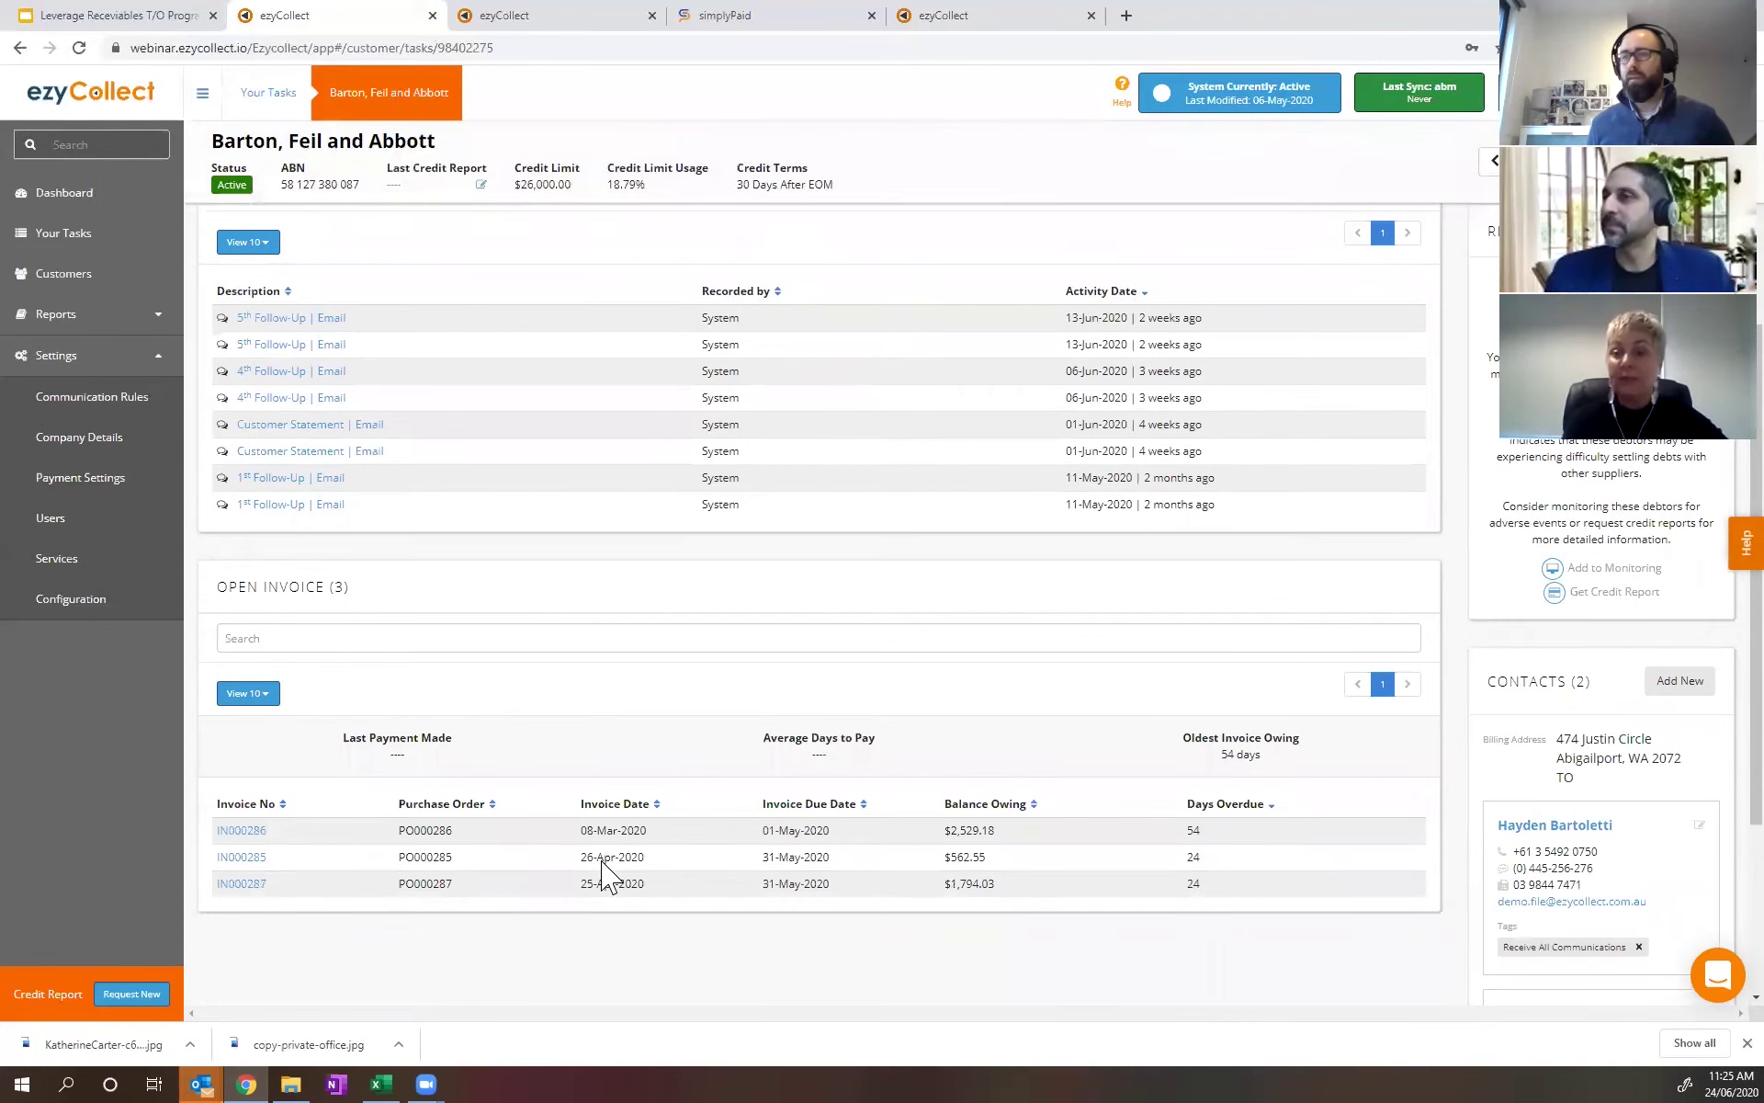
scroll(260, 787, "up", 5)
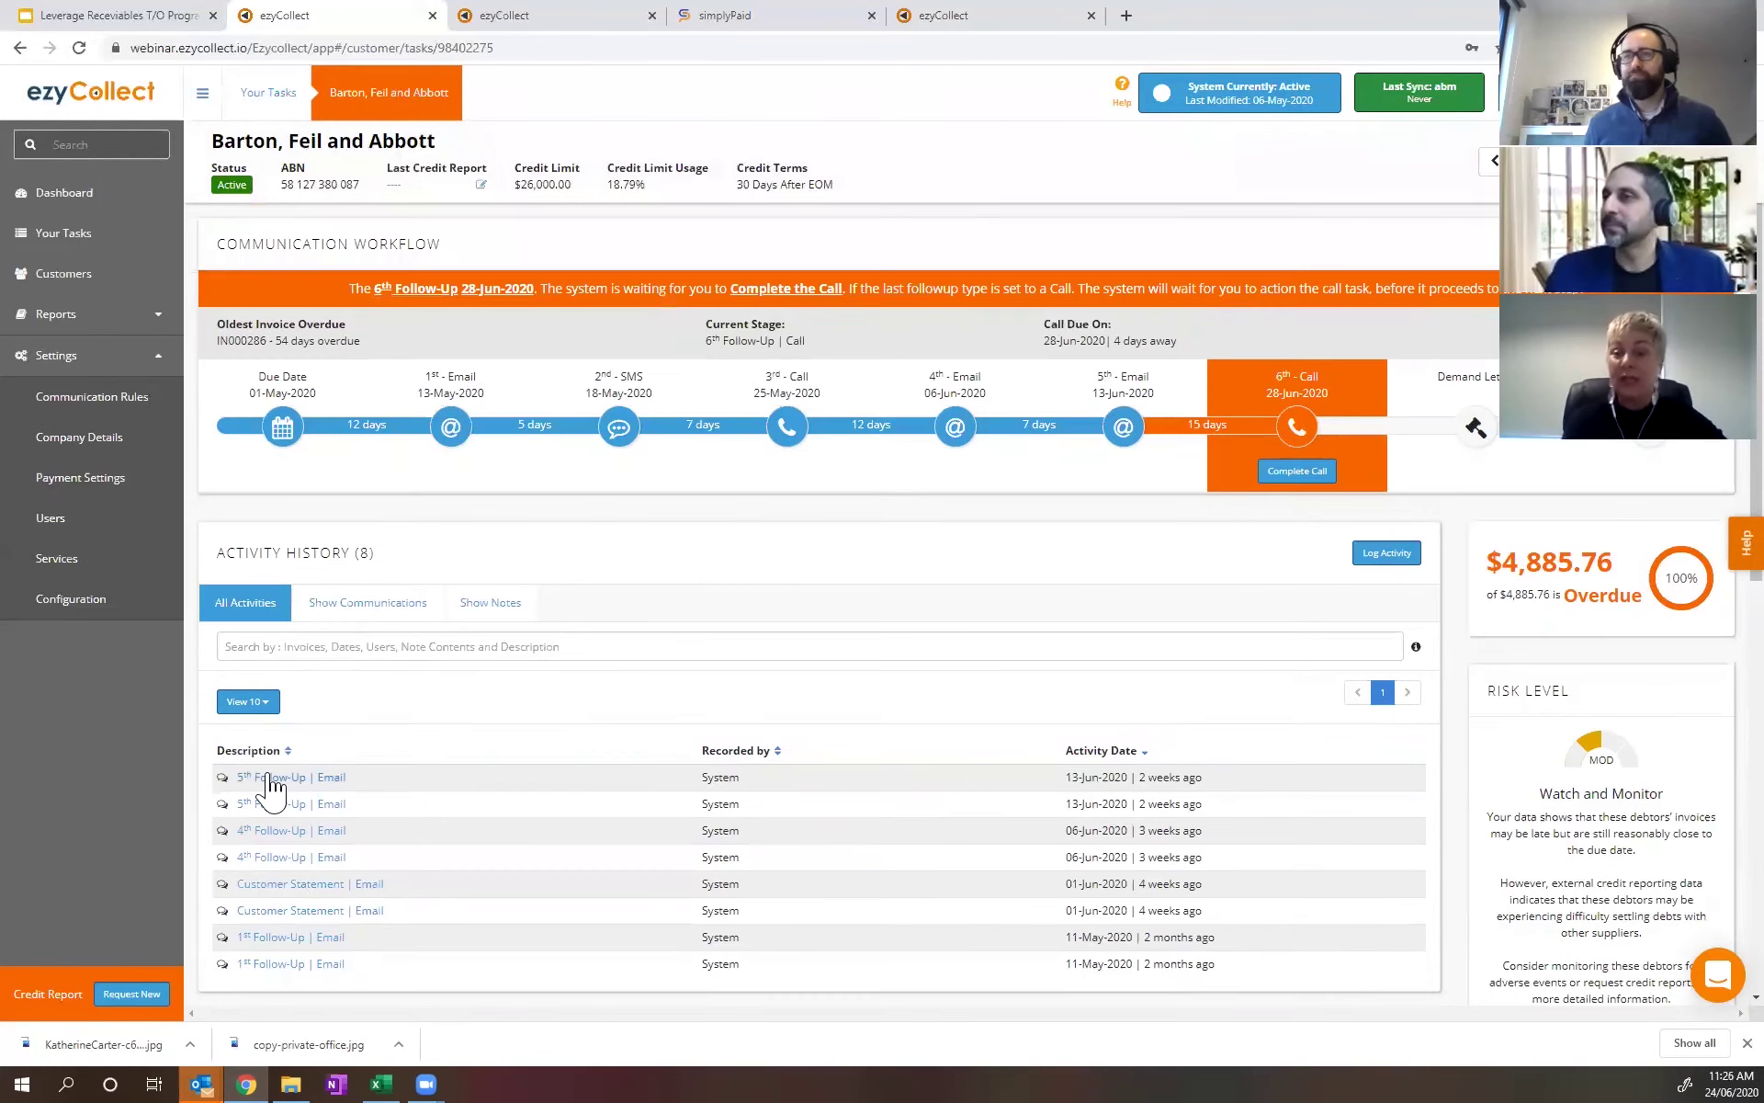
left_click(861, 391)
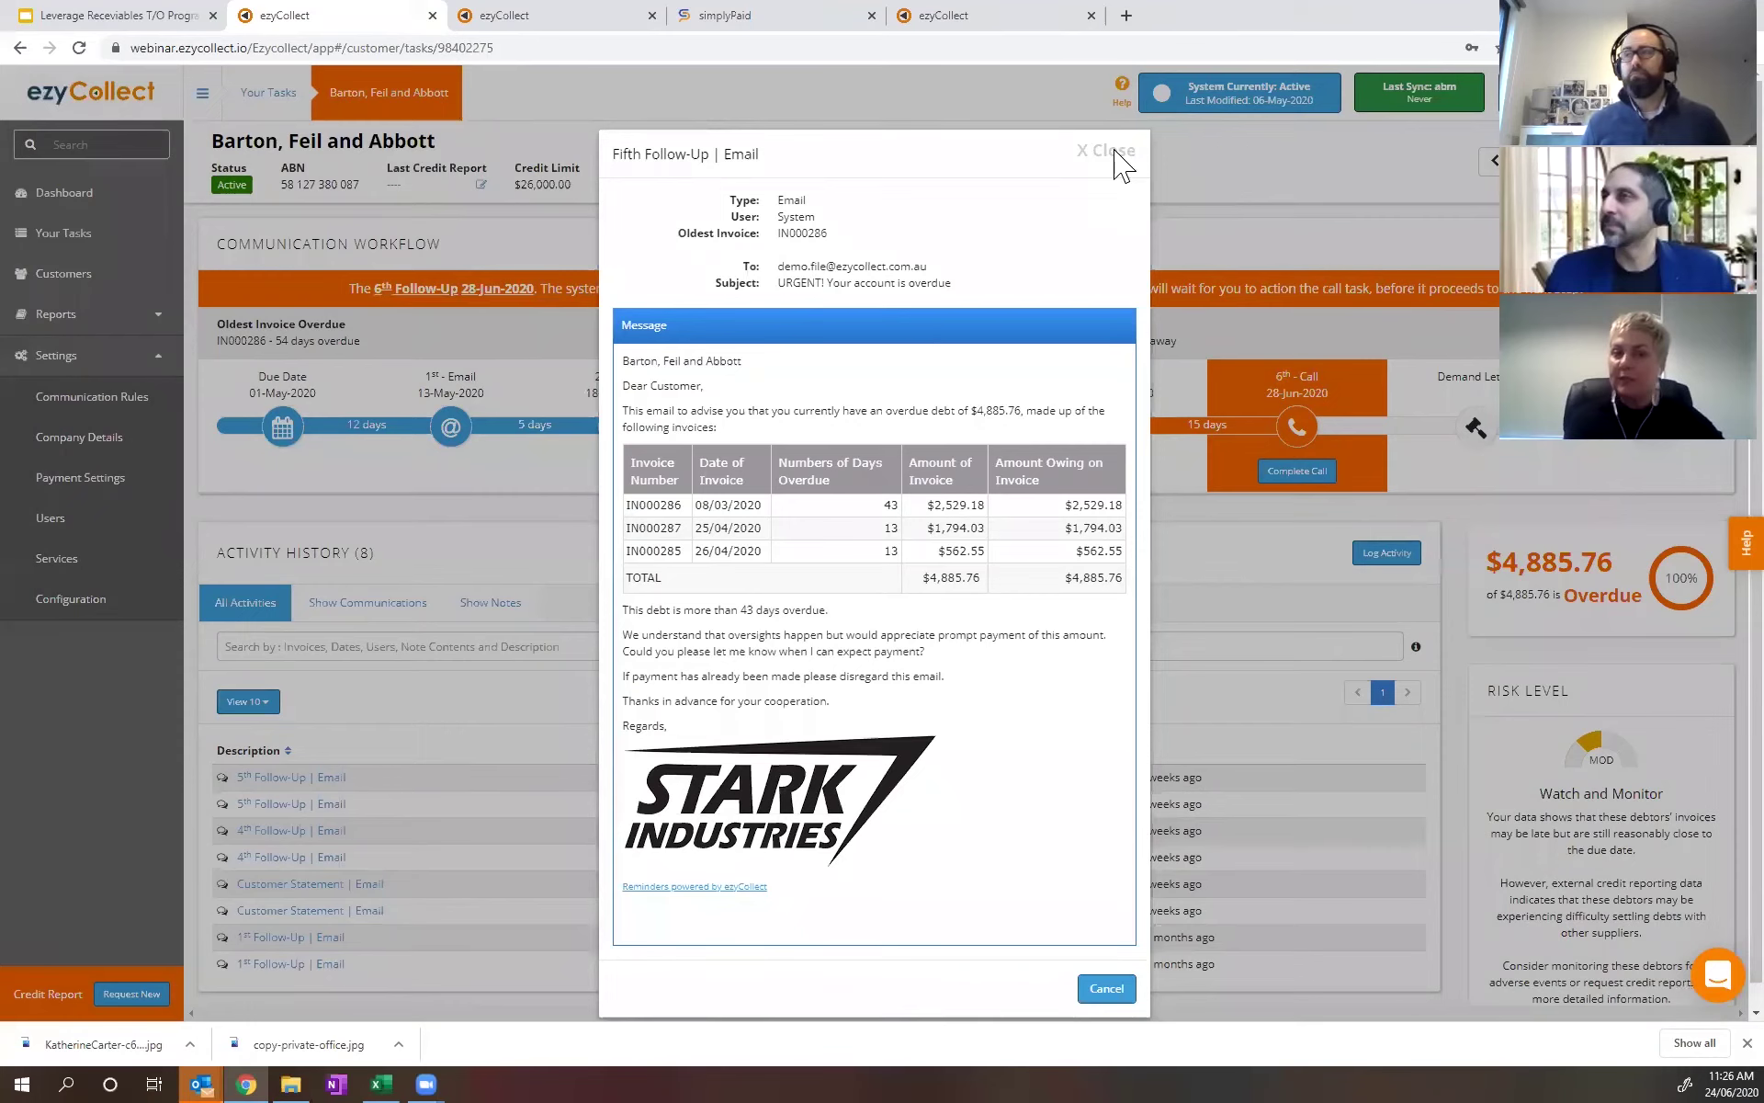
left_click(1113, 151)
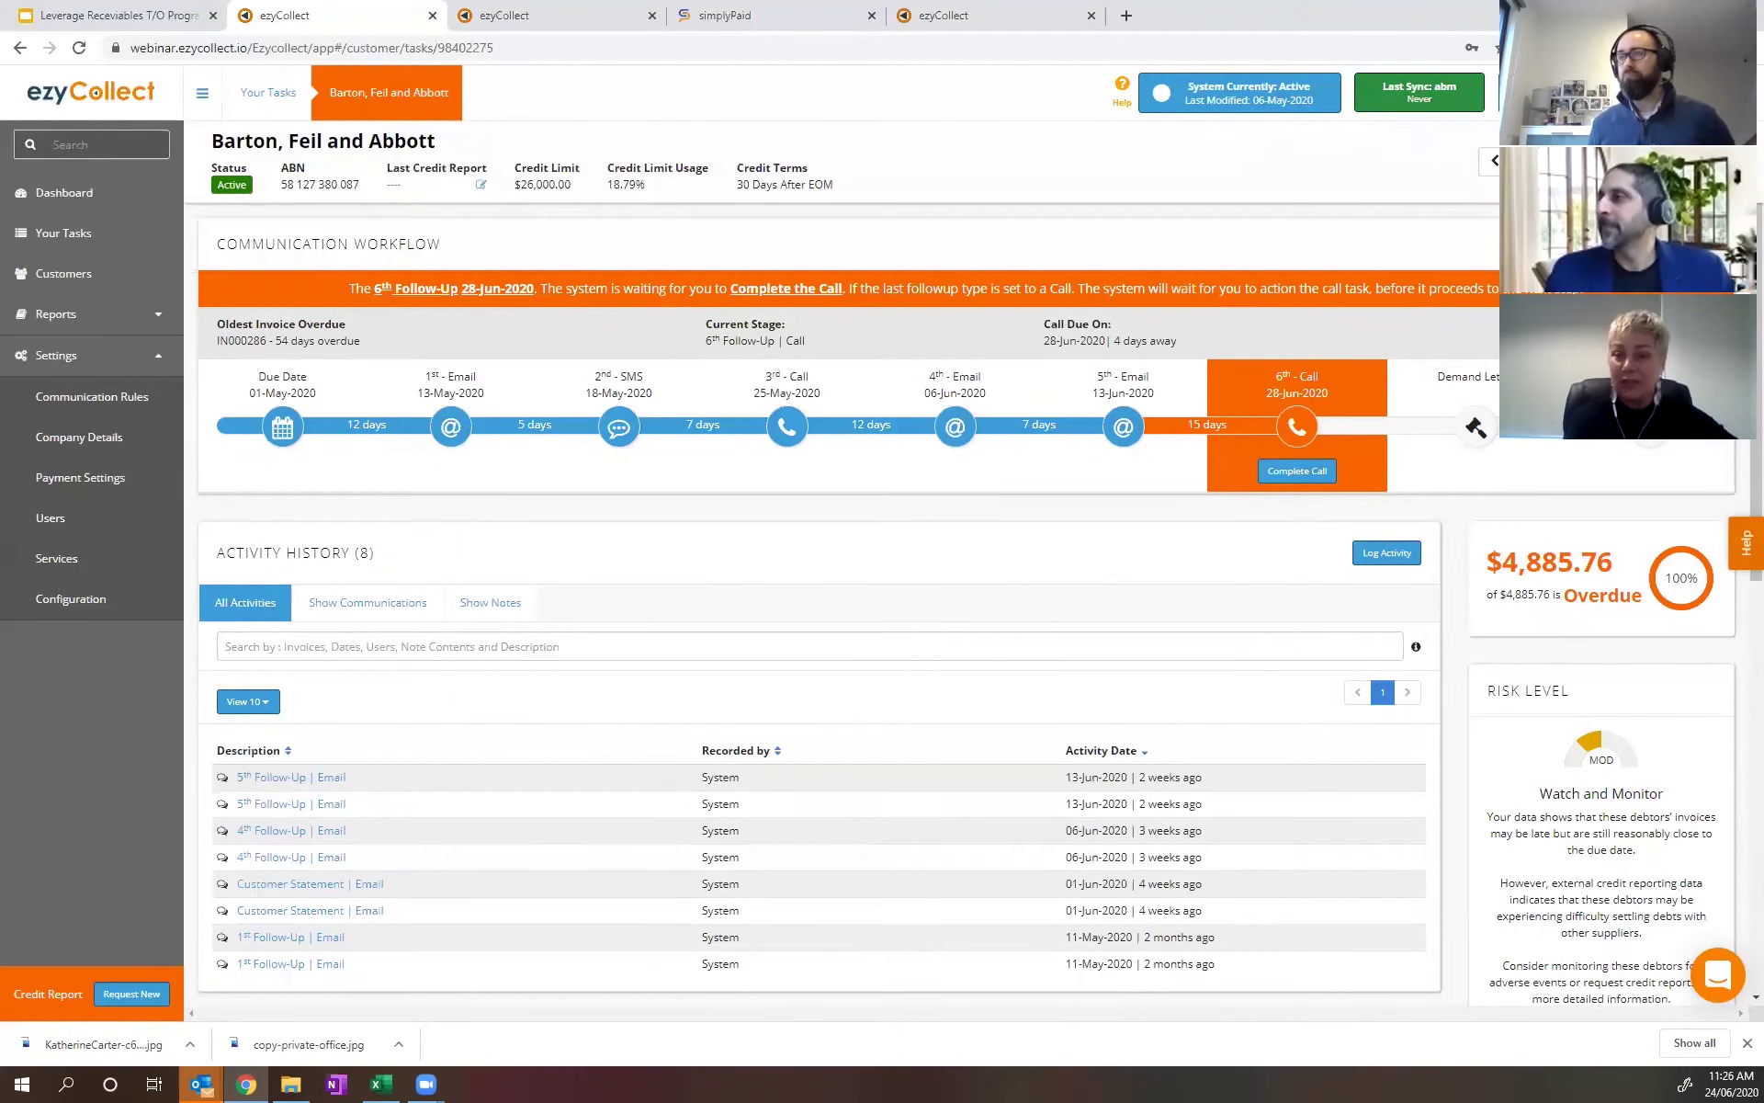
Start completing the 6th follow-up call and set its date to 24-Jun-2020.
triple_click(1310, 378)
left_click(1297, 471)
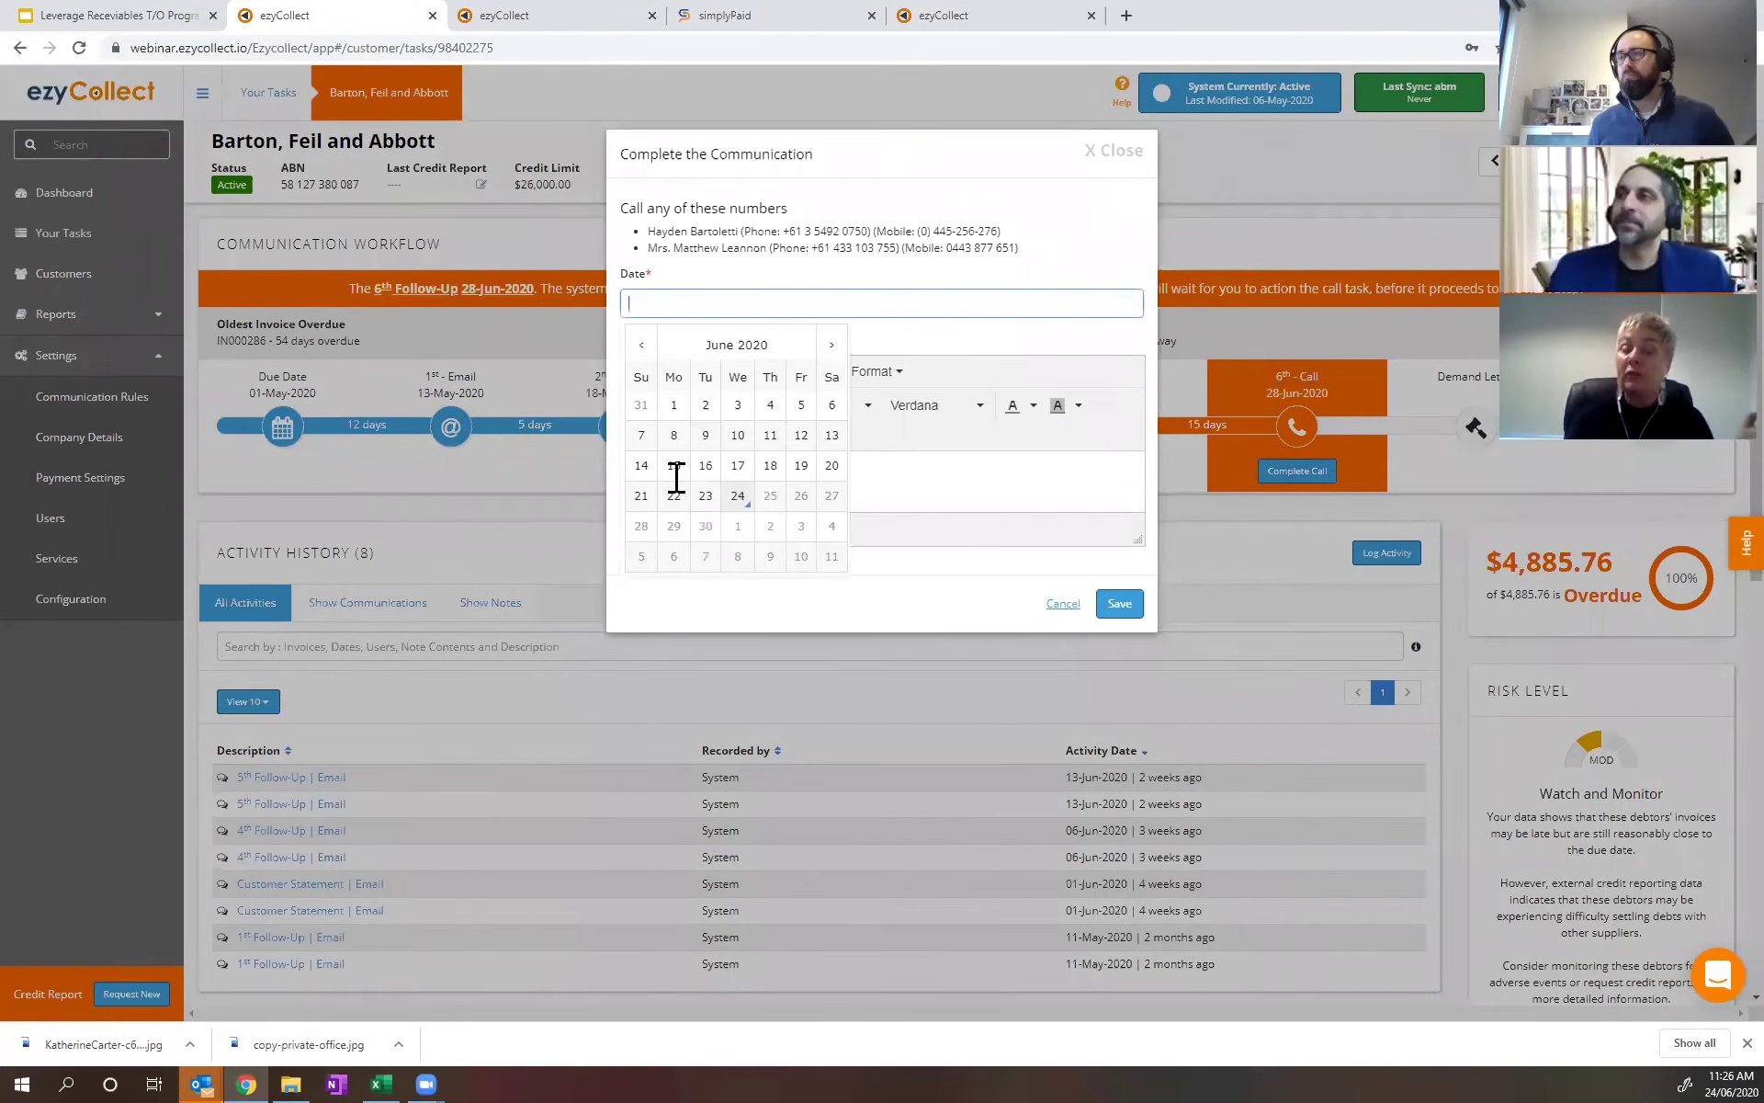
key("Return")
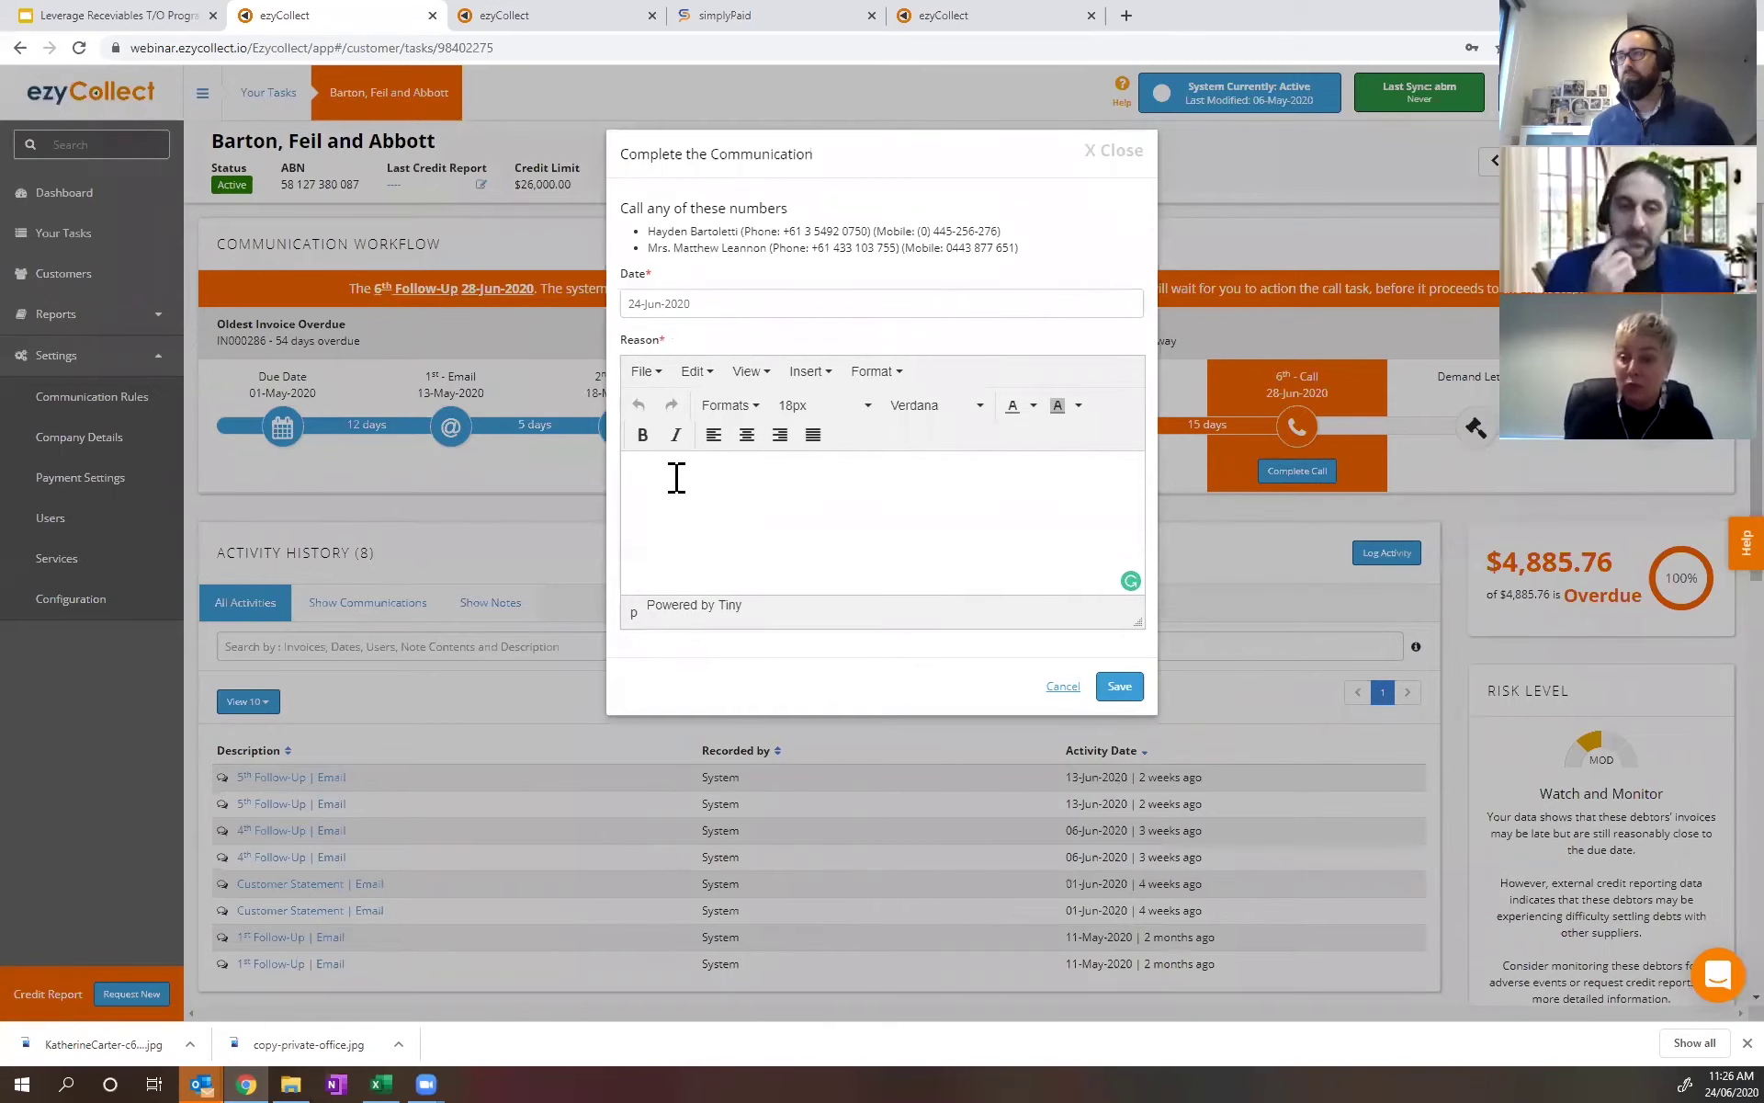
Enter a reason noting the contact was spoken to, is having a hard time and agreed on a payment plan, and save the completed call.
left_click(676, 477)
type("Spokke to Jam")
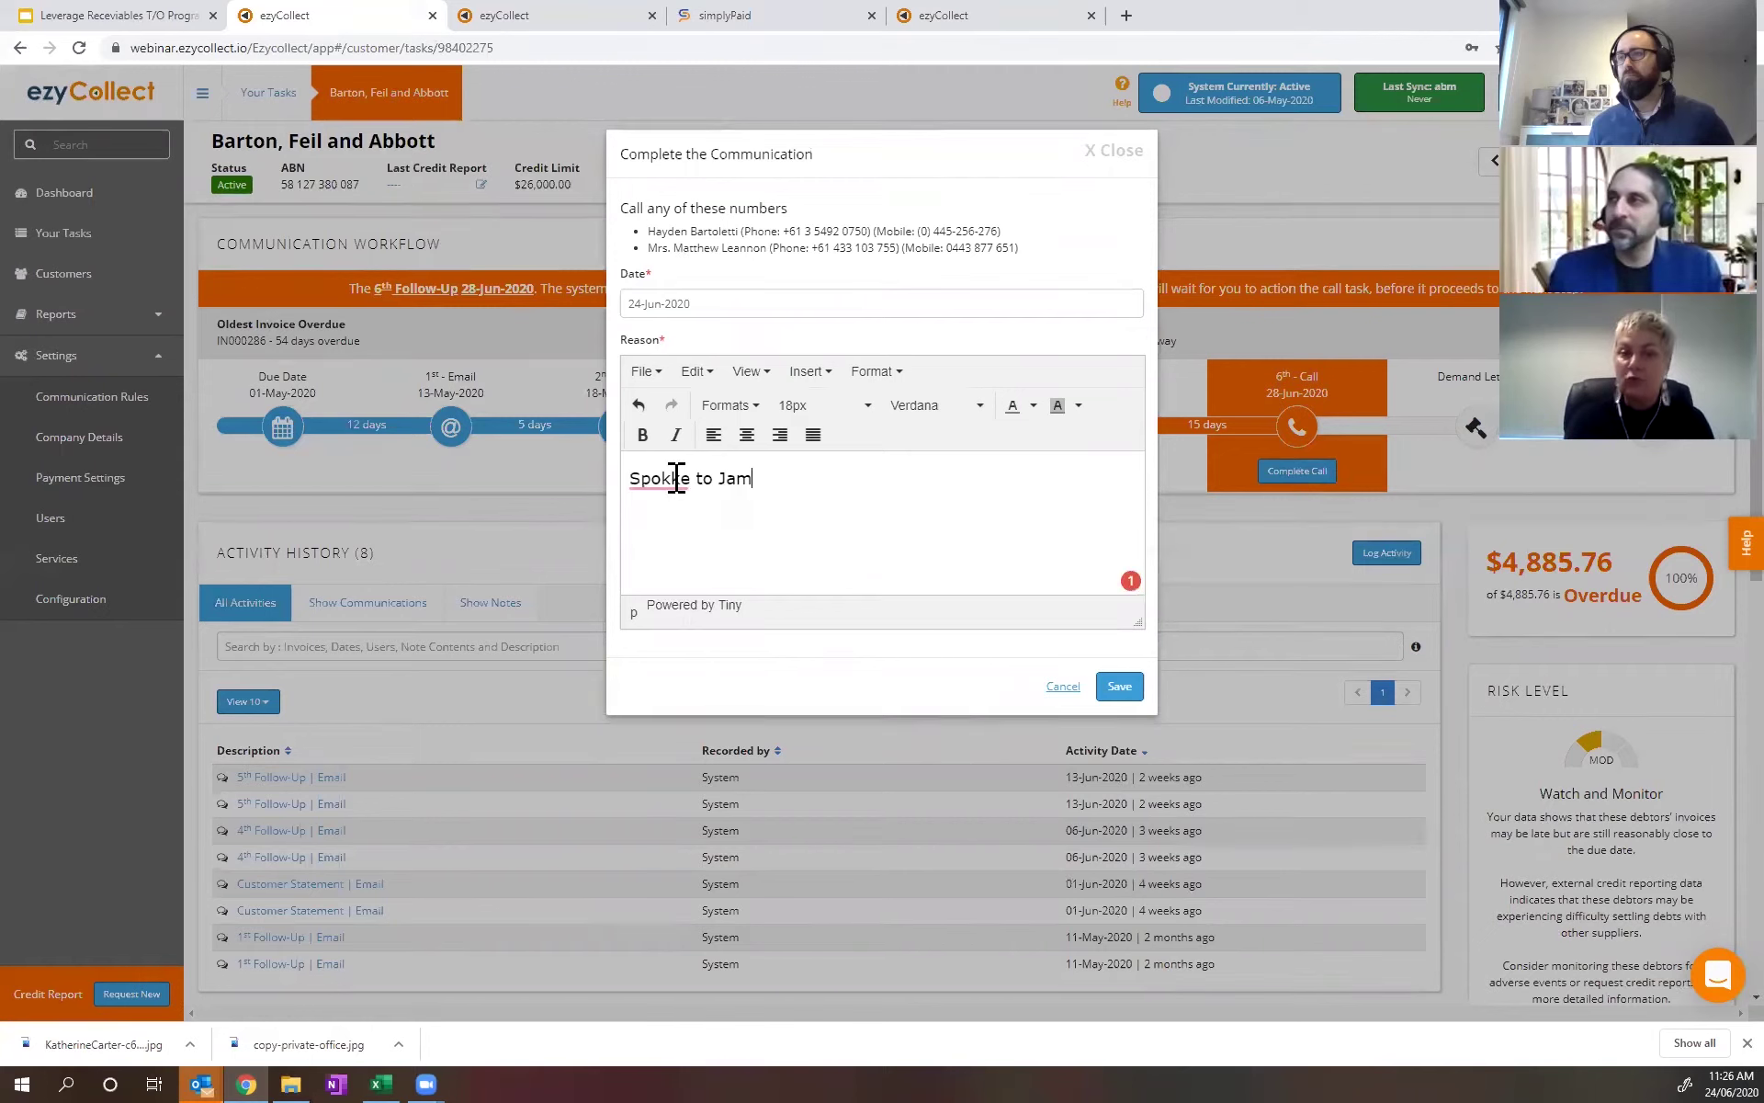
type("es. Know e")
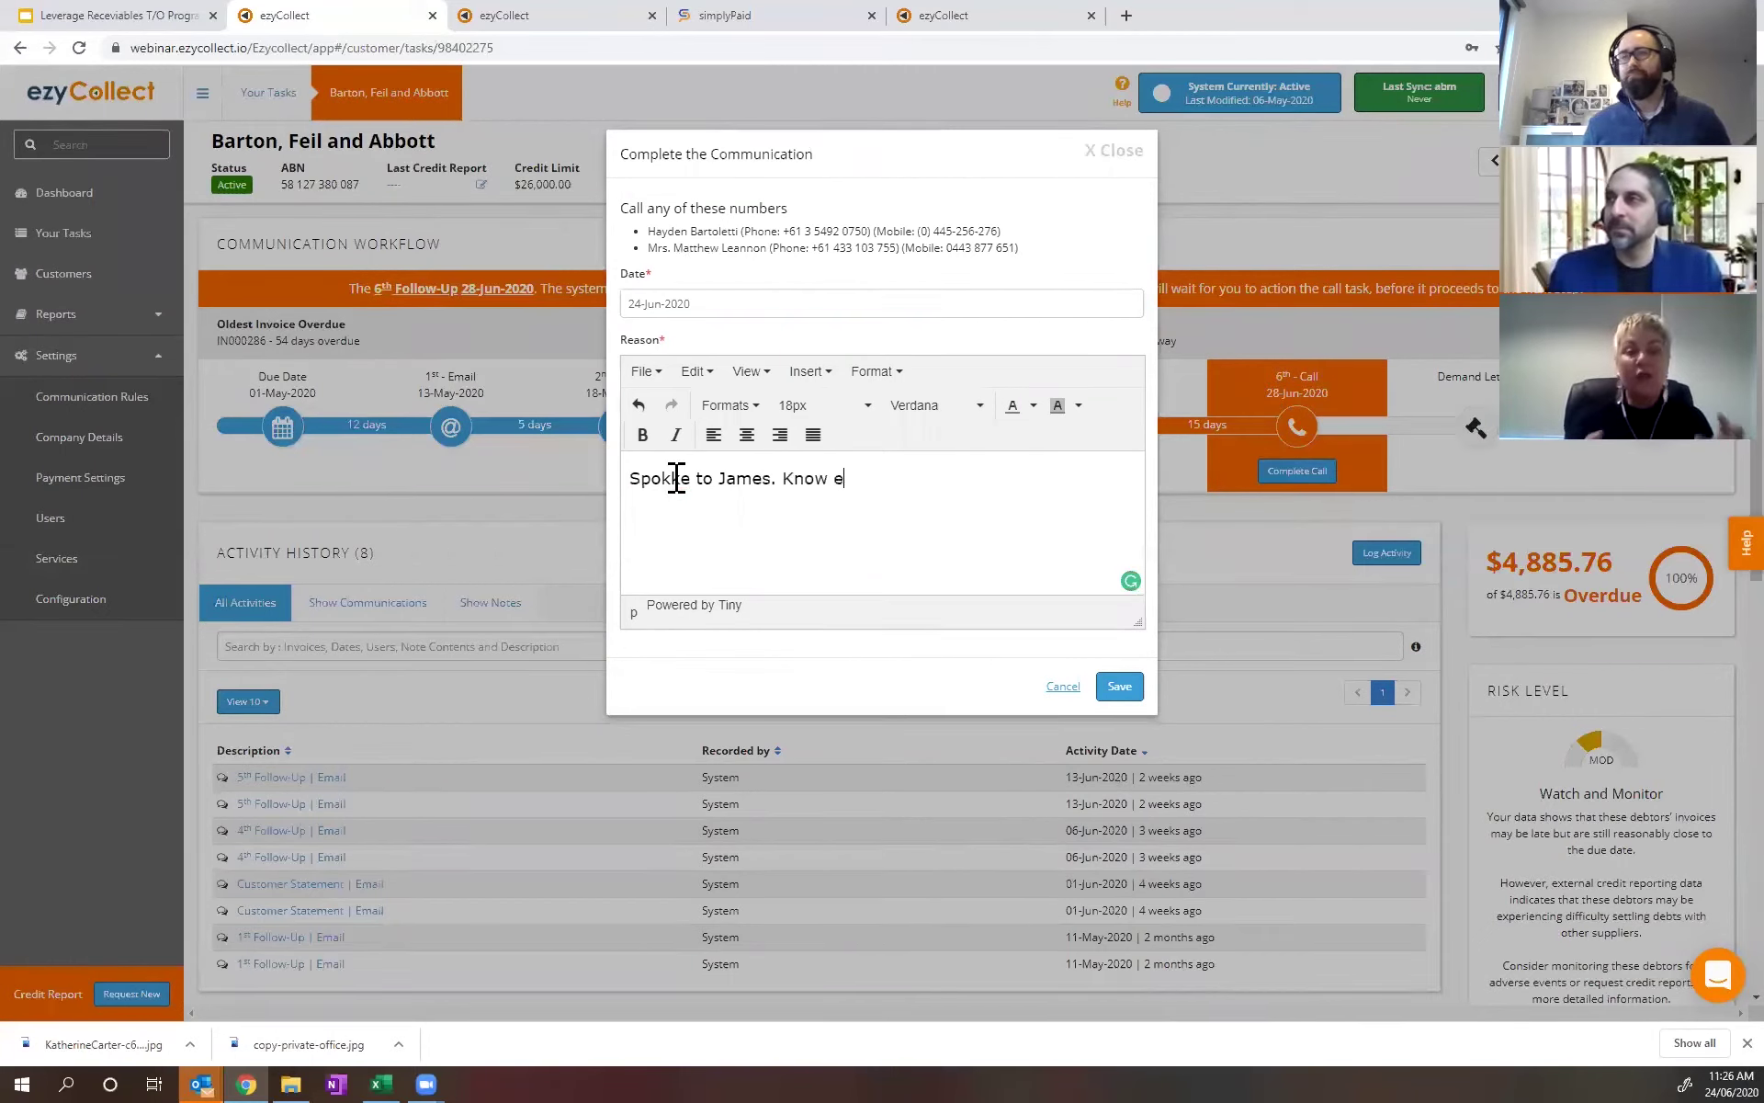
key("BackSpace")
type("he is hav")
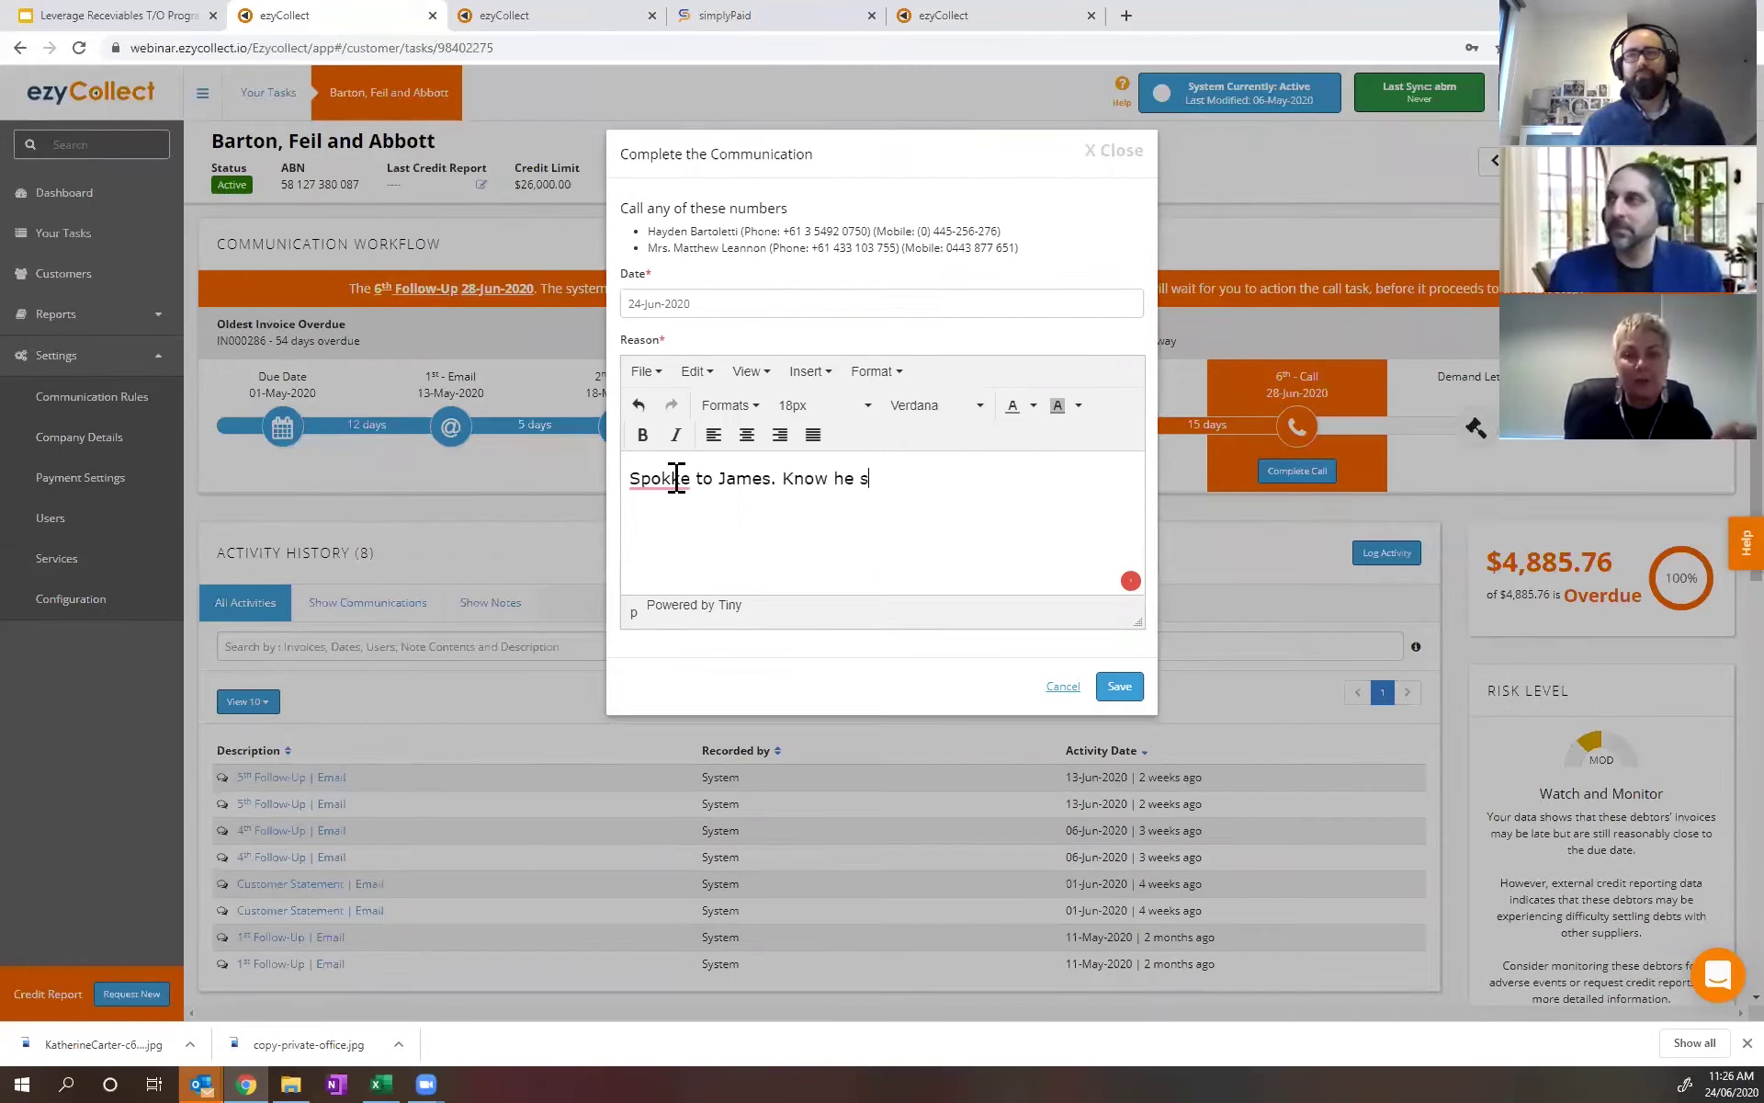
type("ing a ha")
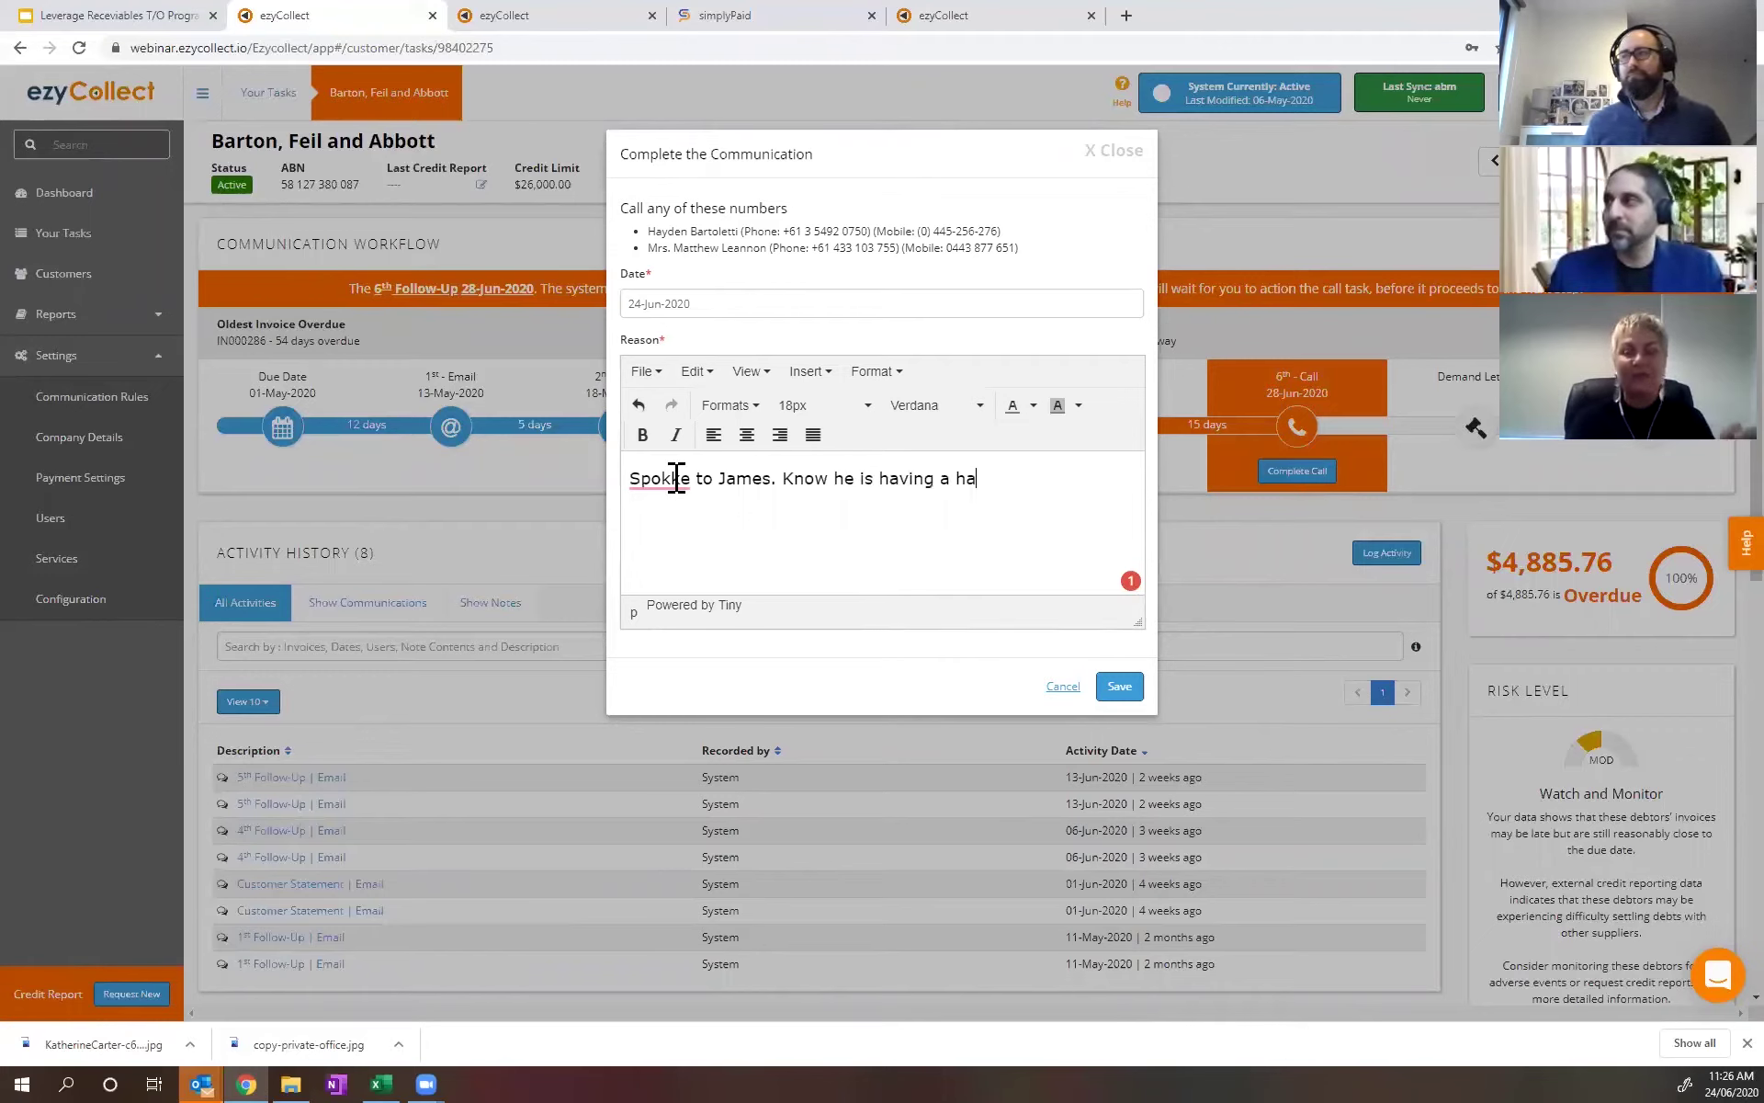
type("rd time. Agreed on a payment plan ..")
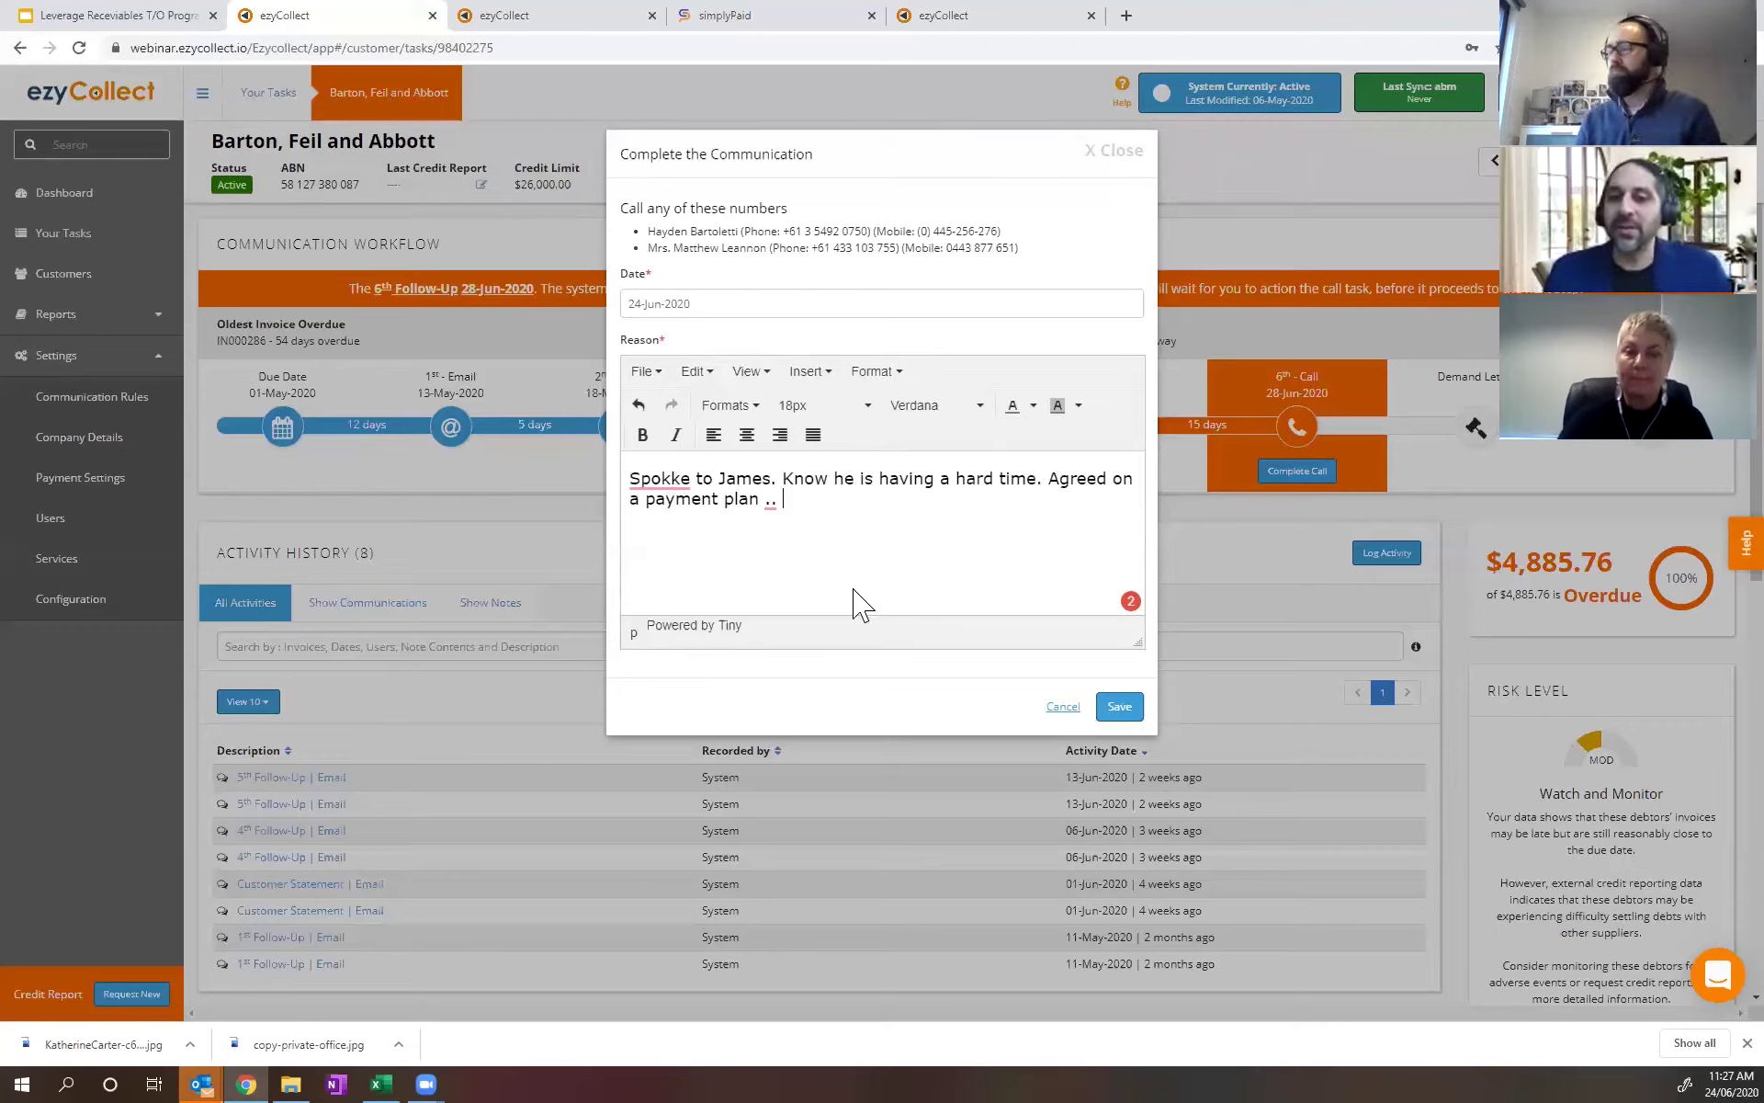
left_click(1120, 707)
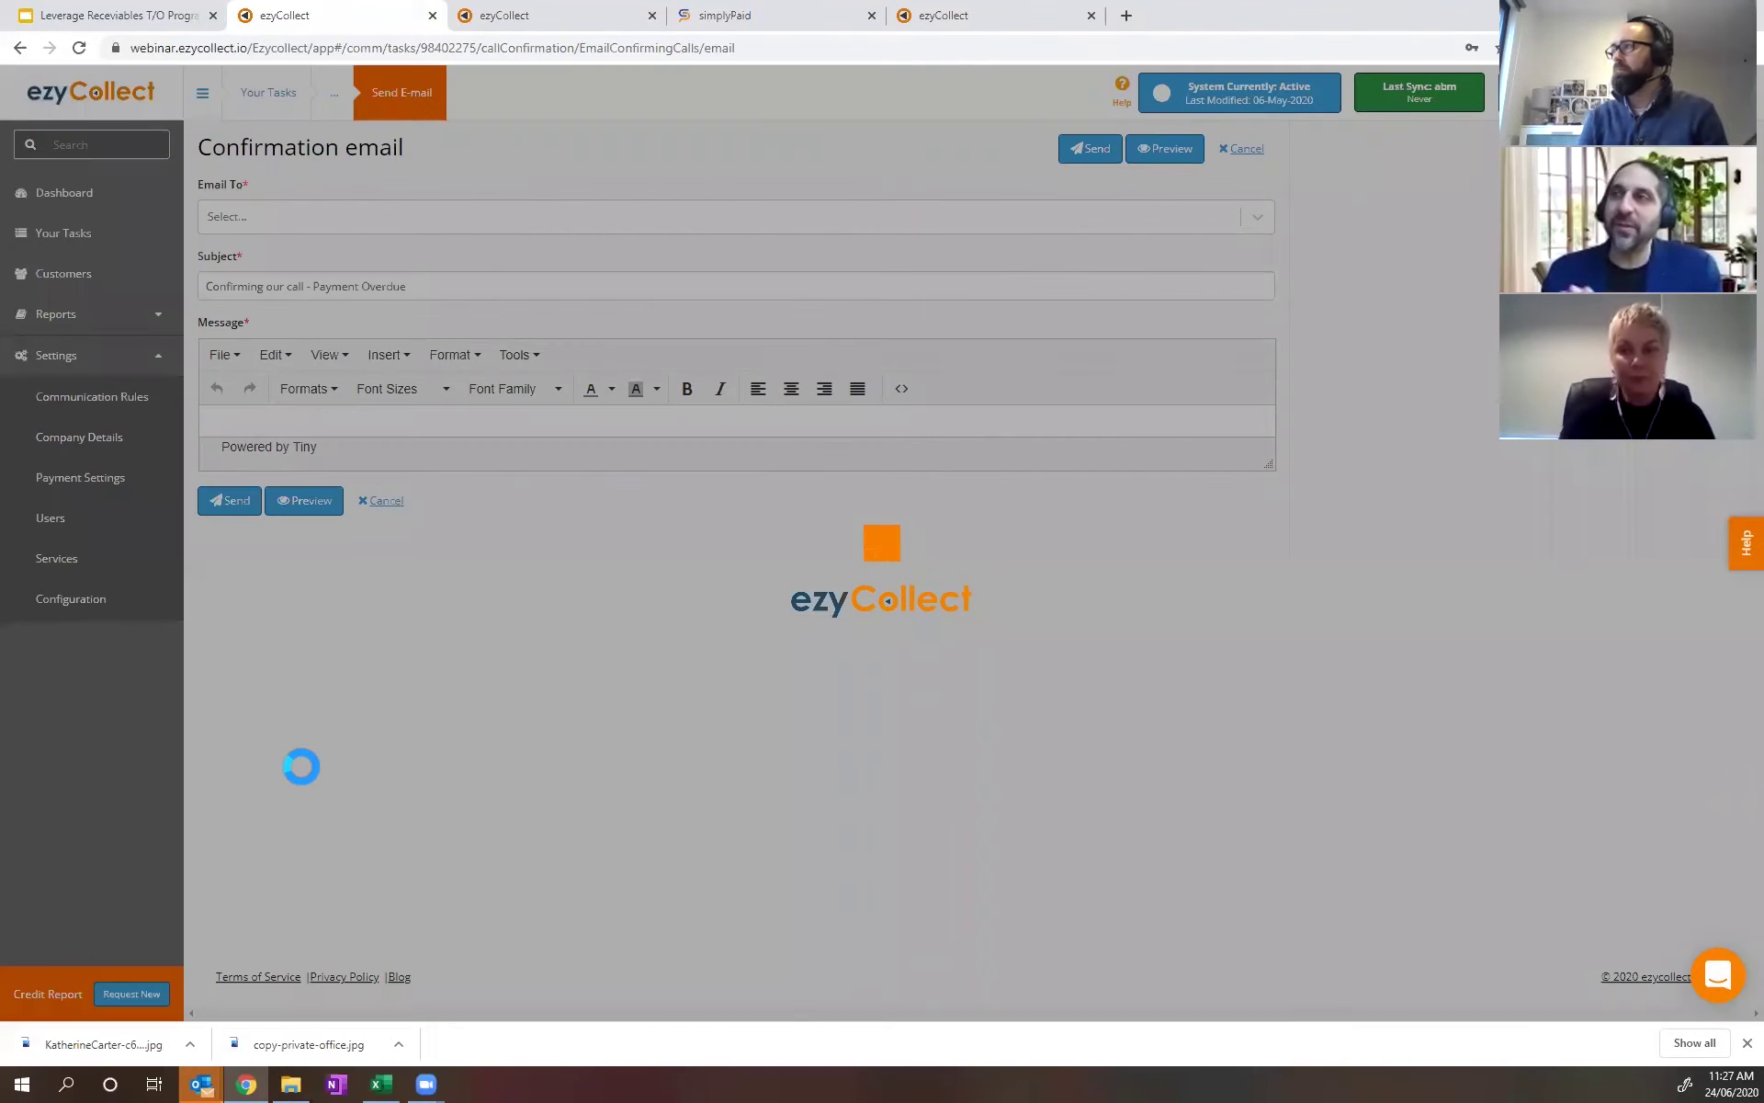
Add the contact's first name to the message of the call confirmation email and send it.
left_click(292, 433)
type("jam")
type("es")
left_click(225, 694)
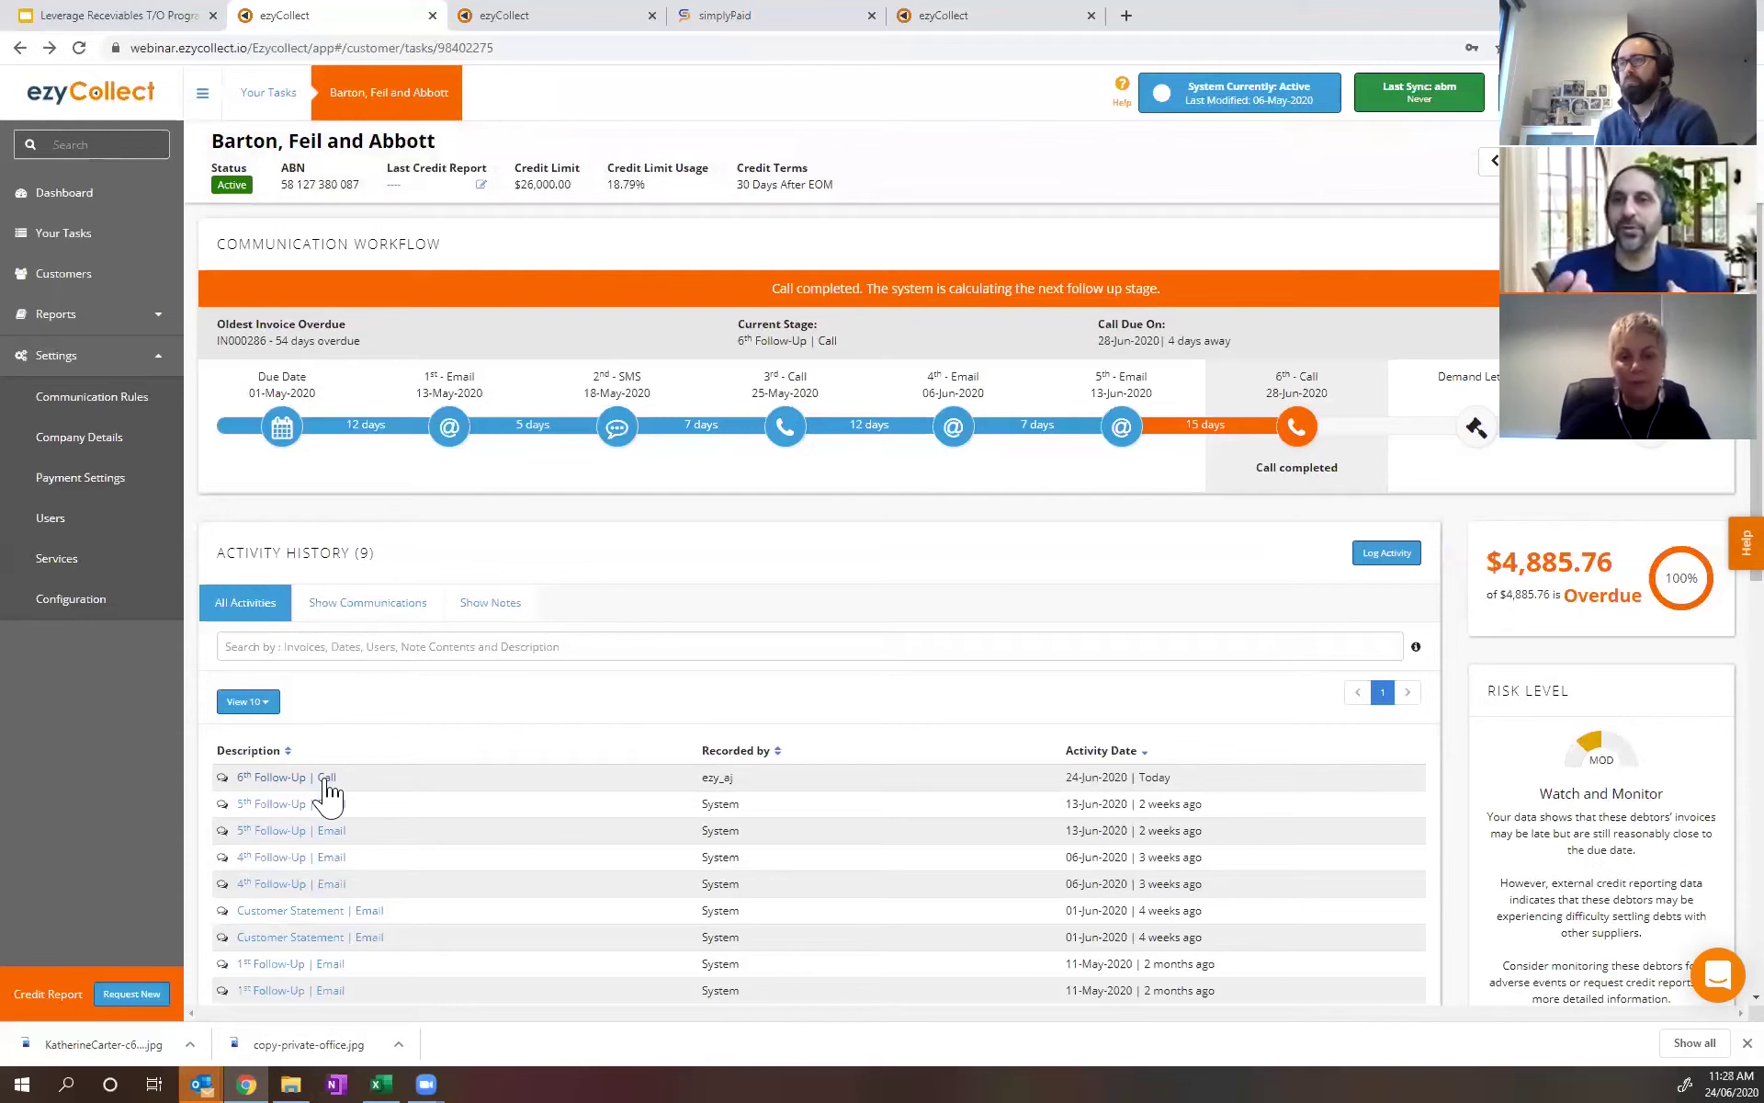
scroll(411, 763, "down", 2)
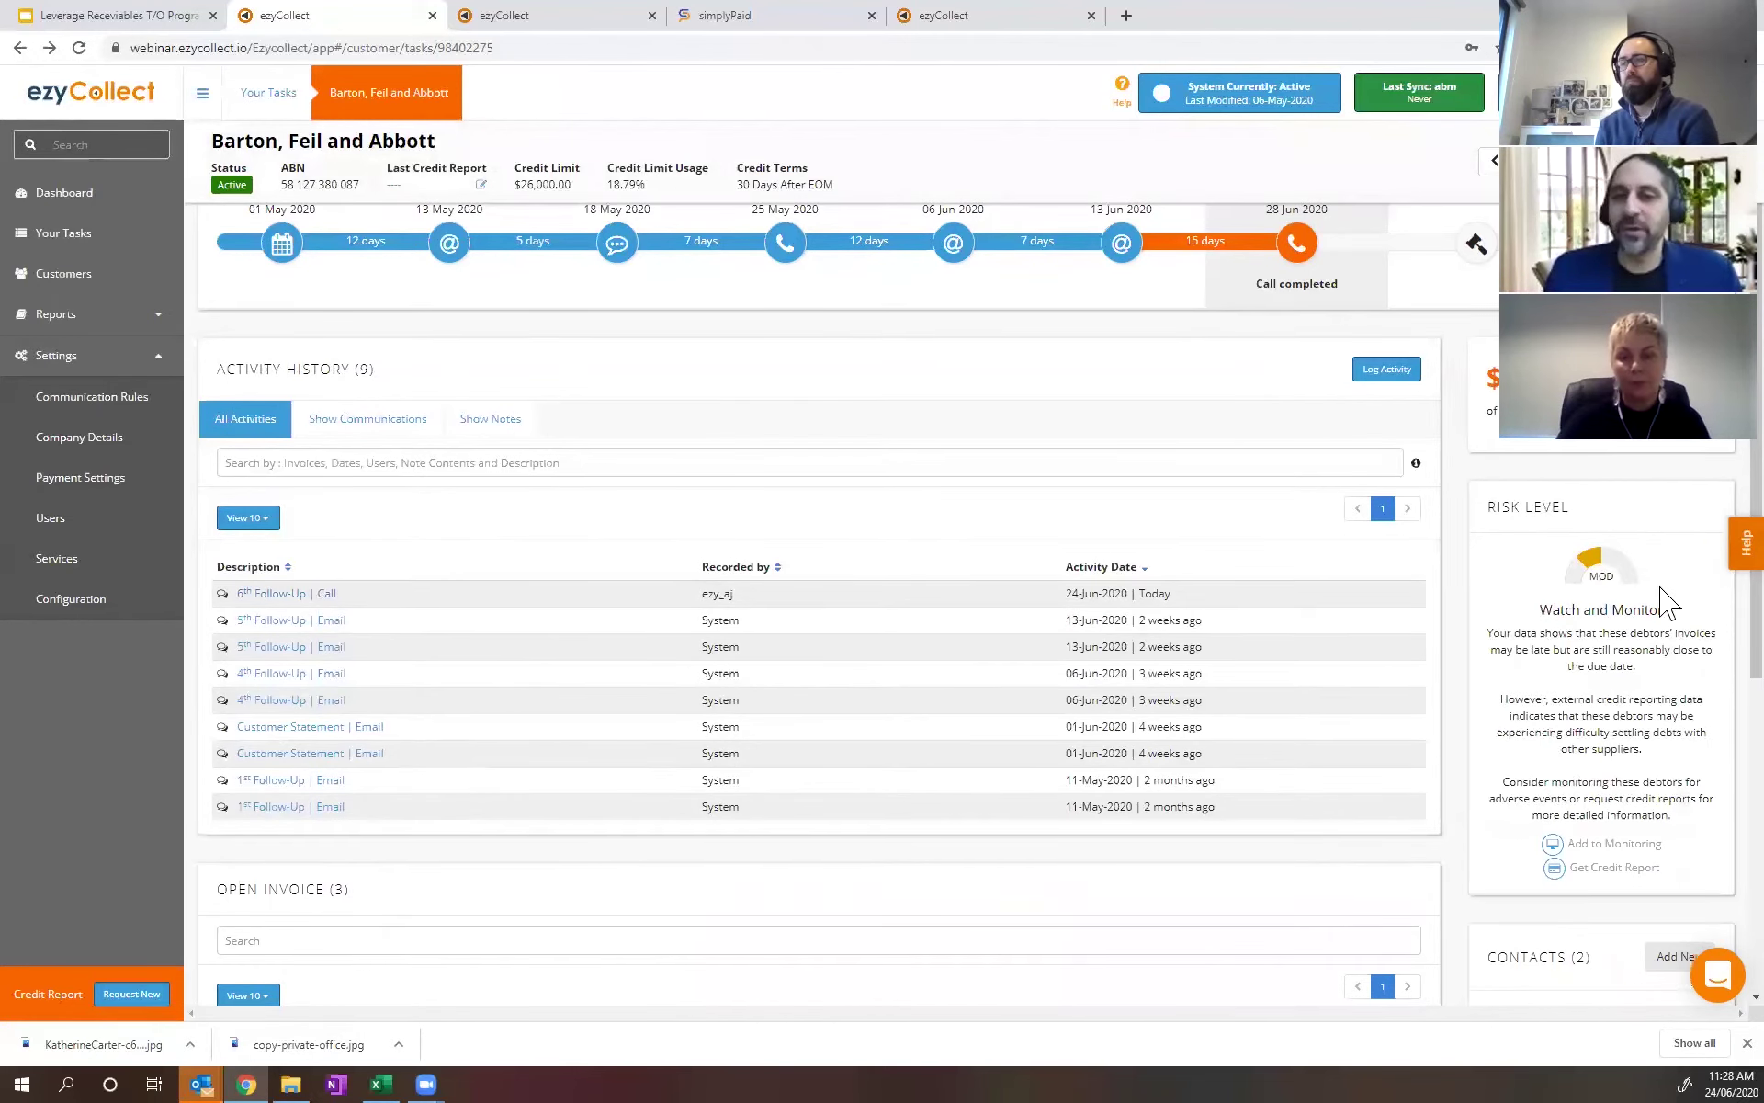
Switch to the Google Slides presentation, restart the slideshow at "Step 2 Stats to Chats" and reveal the Pro Tip on the 3 C's.
key("ctrl+1")
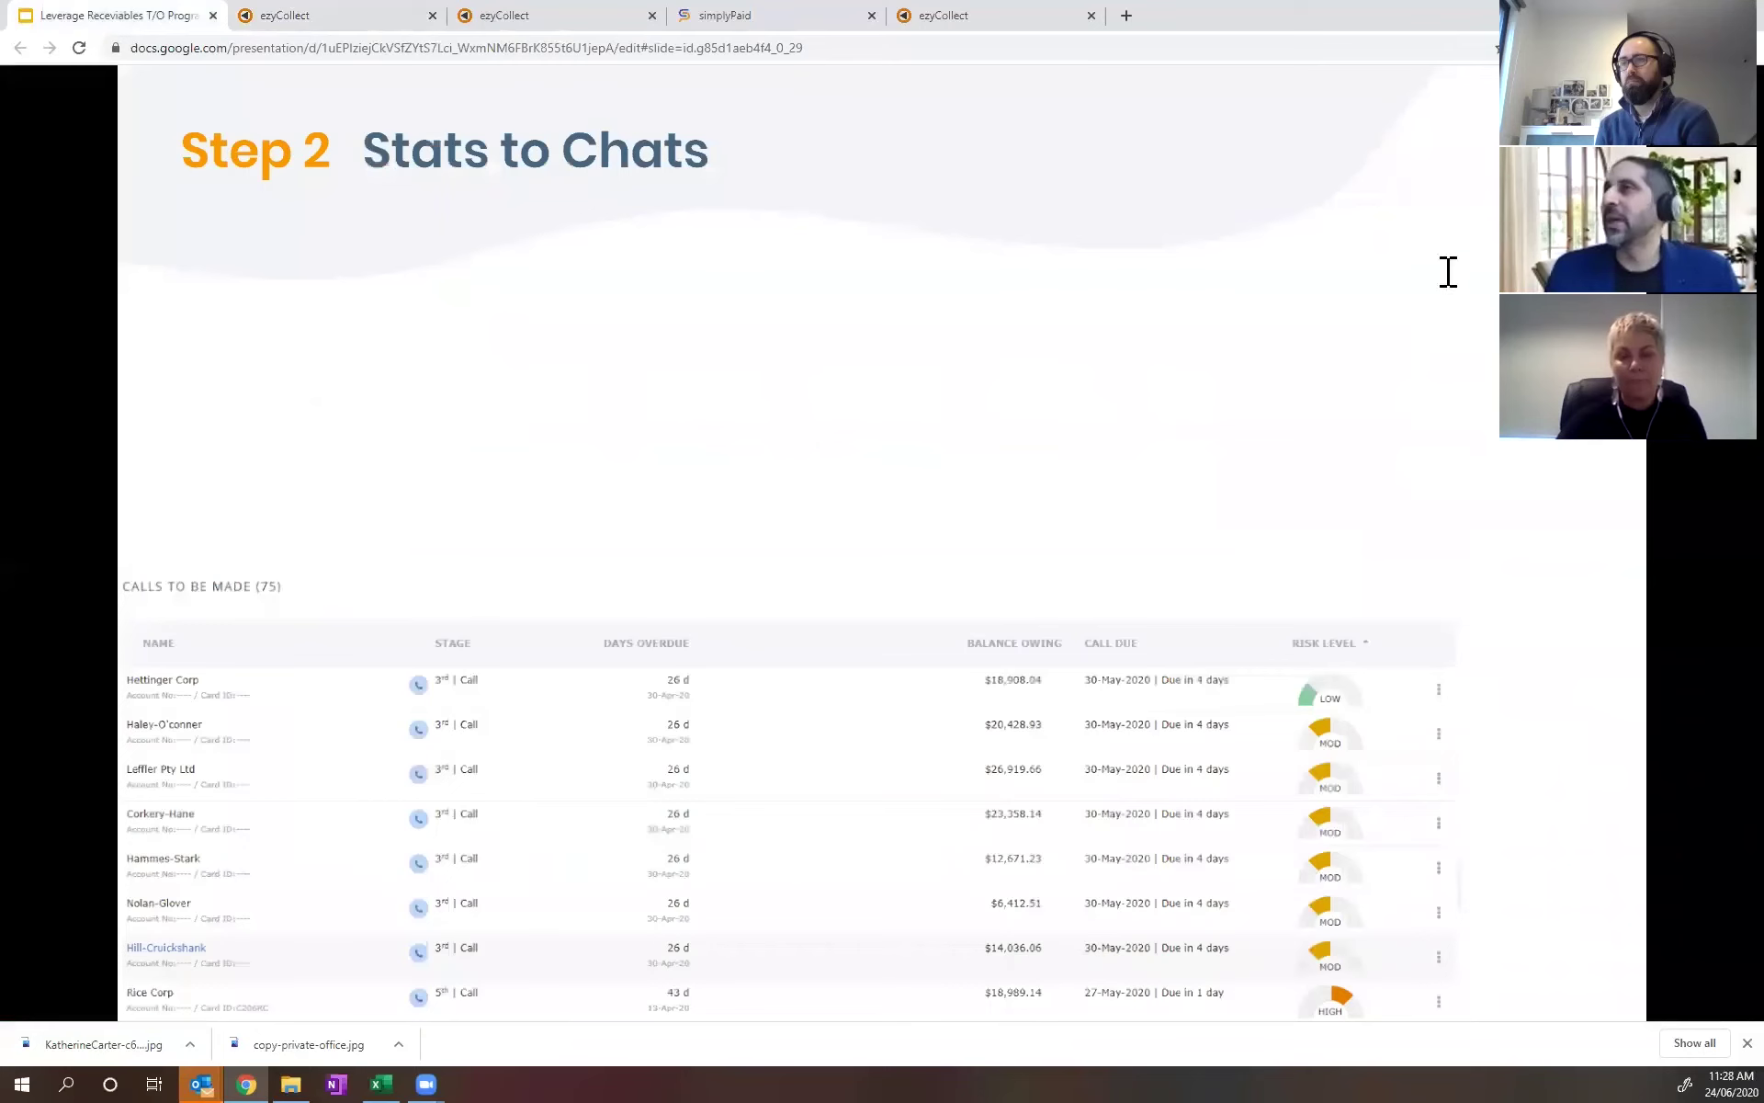
key("Escape")
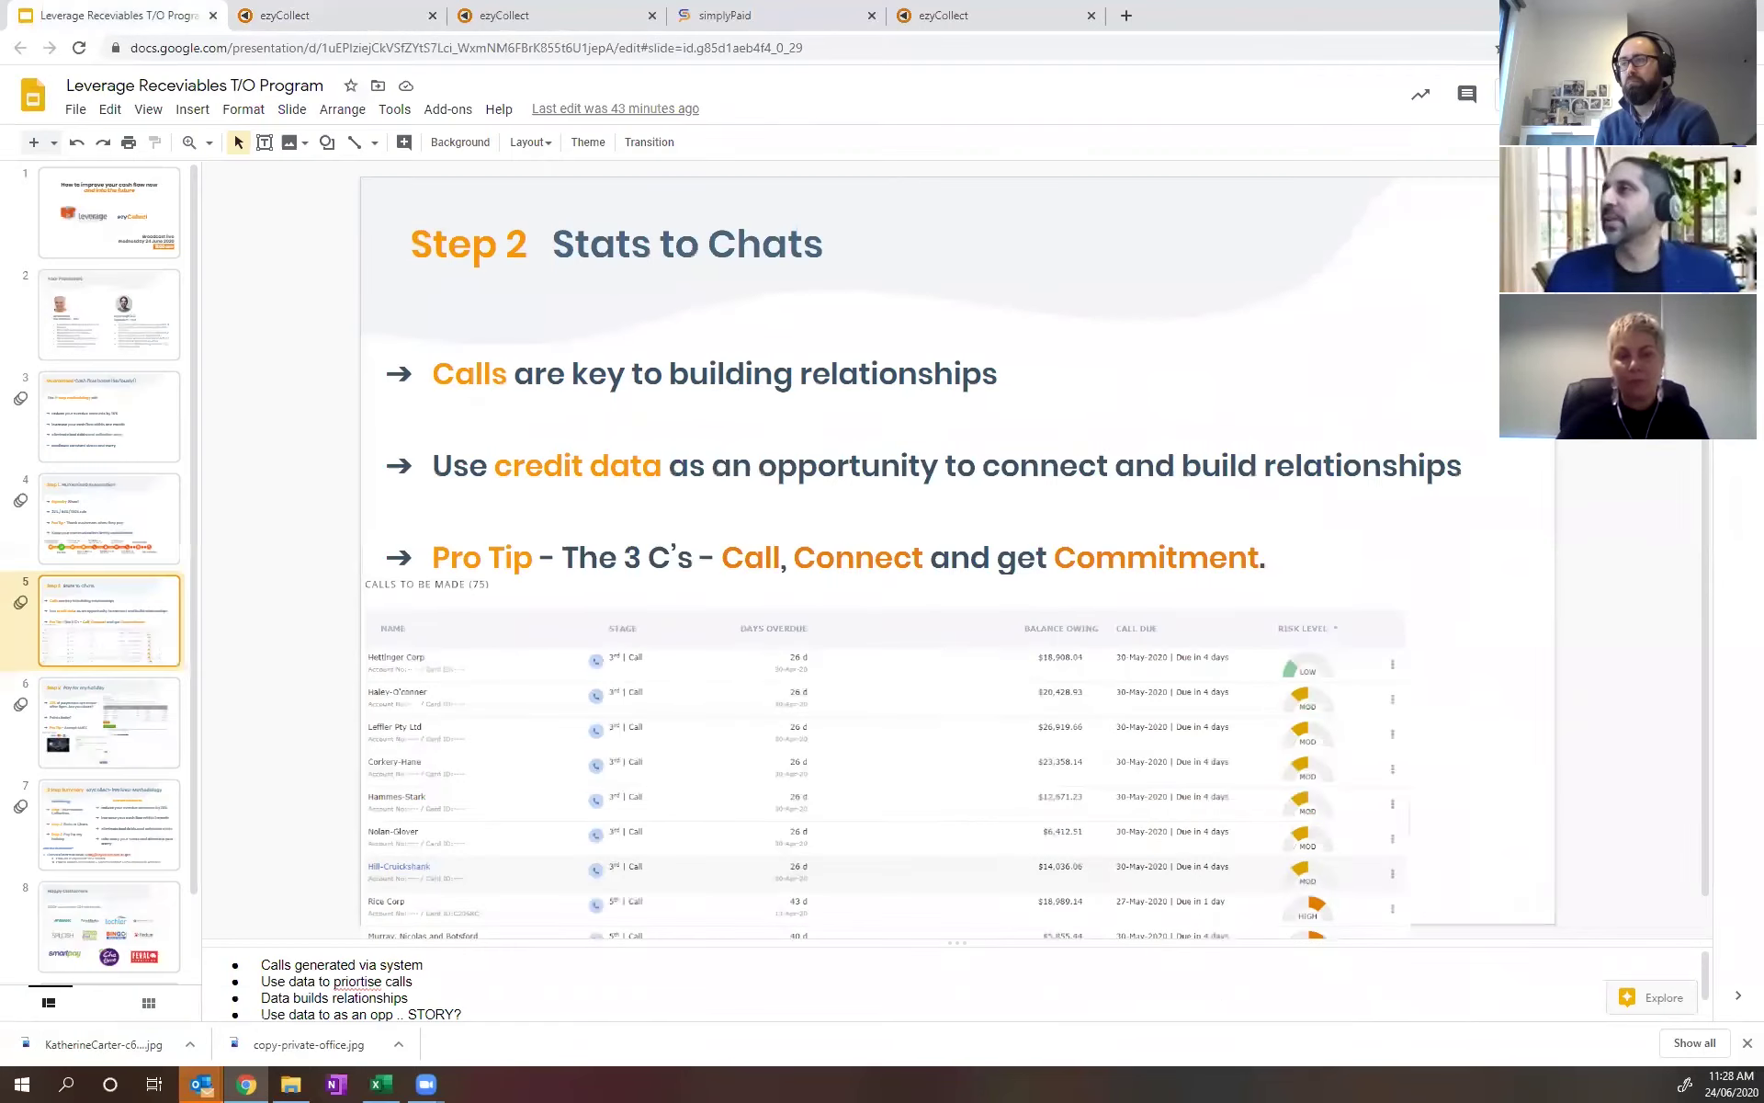
key("ctrl+Return")
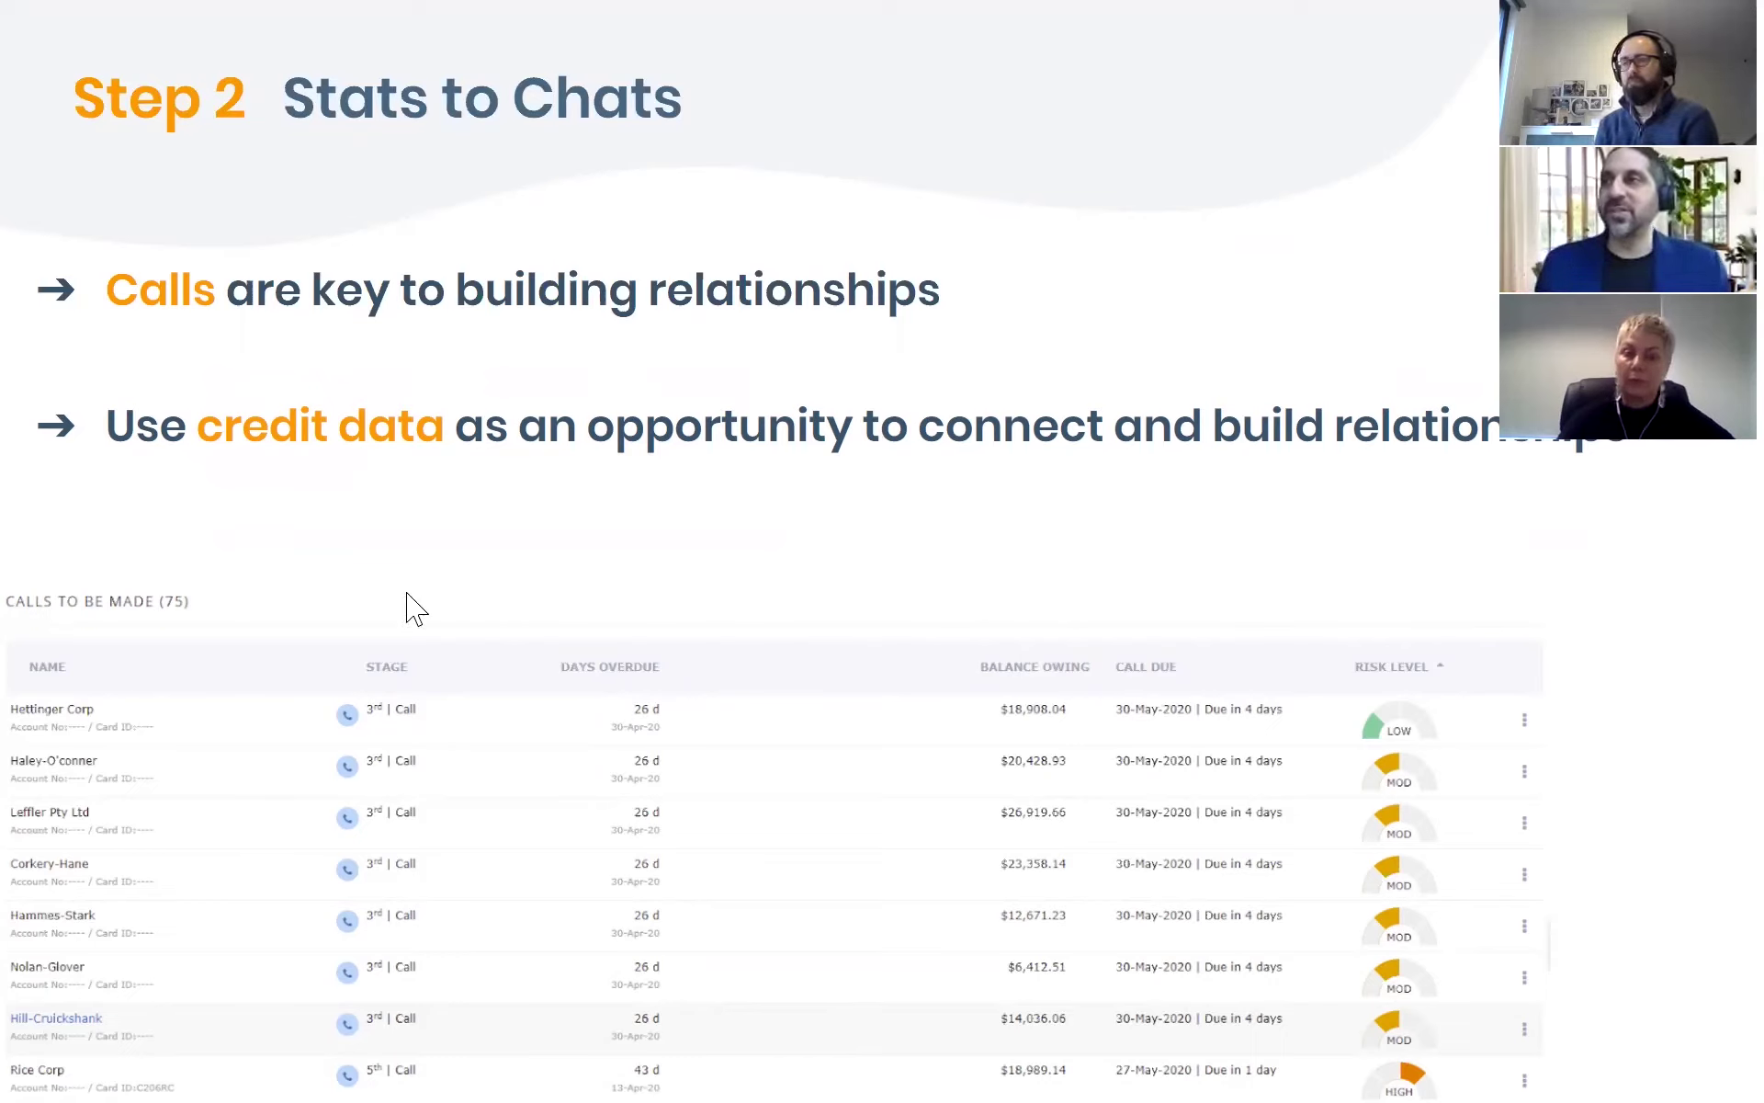
key("Right")
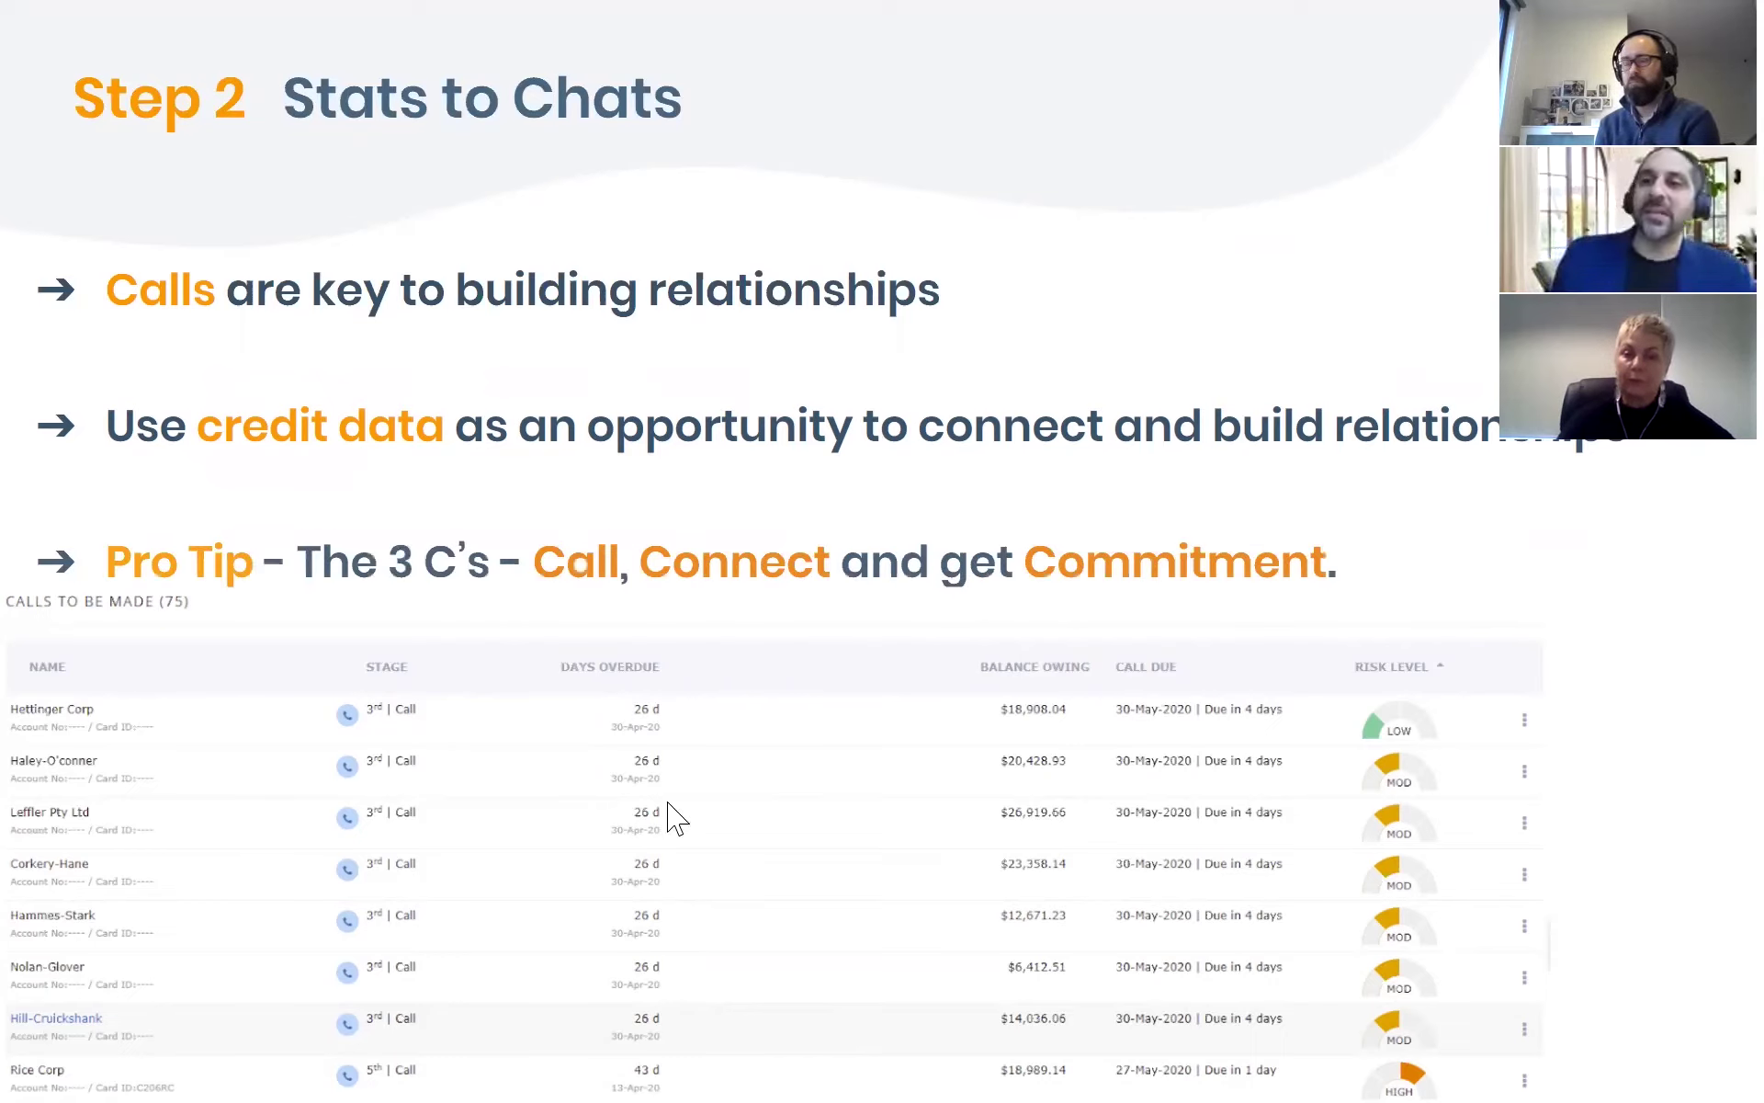